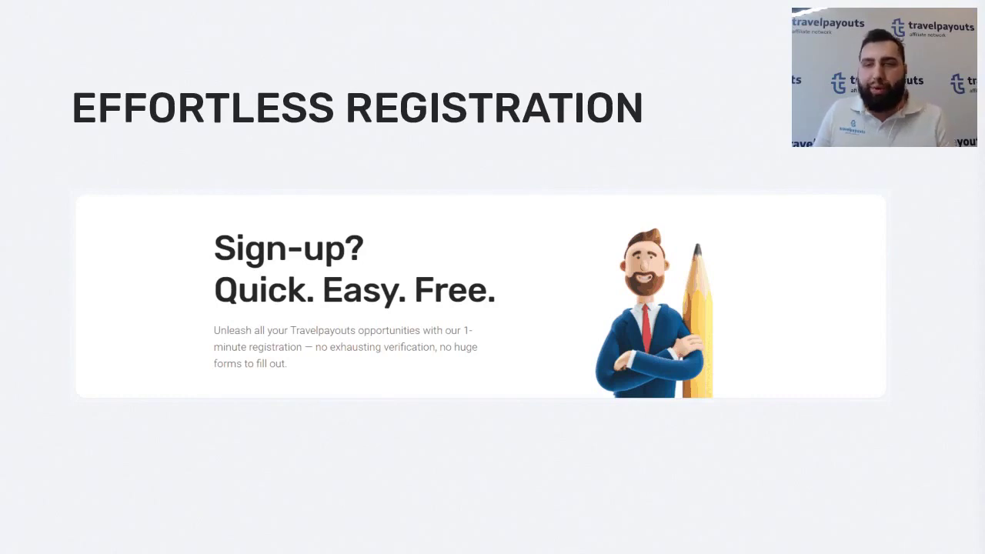
# - Advance past the single-window stats slide to the affiliate program title slide
pyautogui.press('Right')
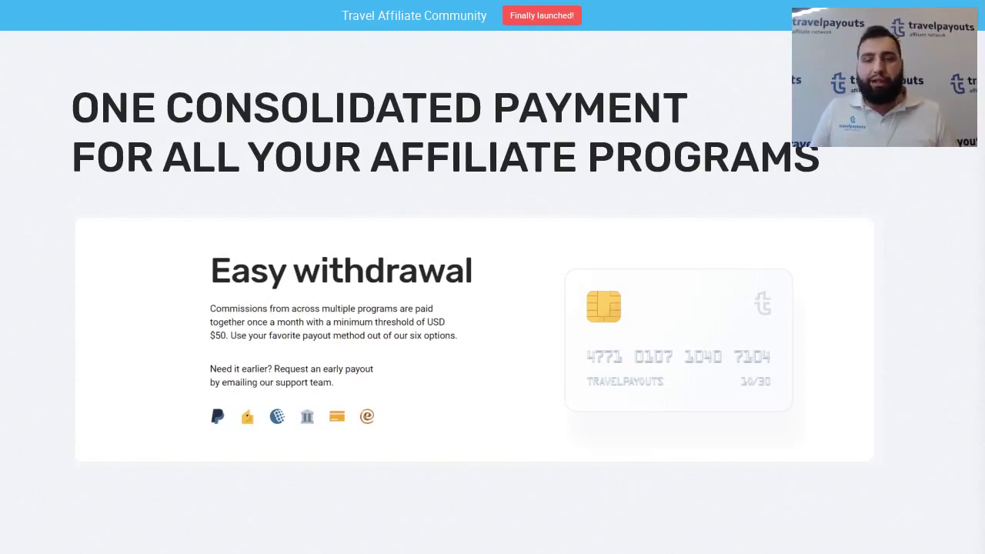
pyautogui.press('Right')
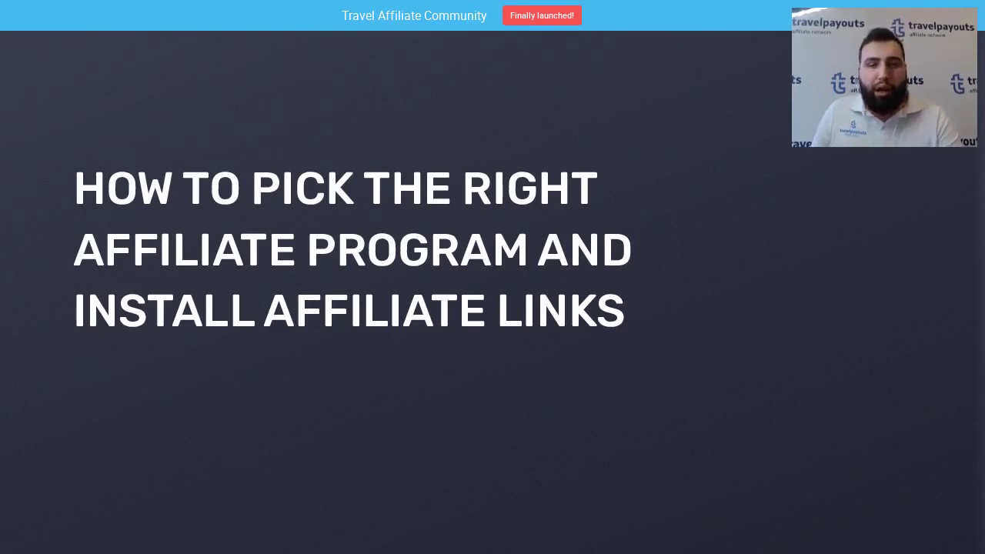
pyautogui.press('Right')
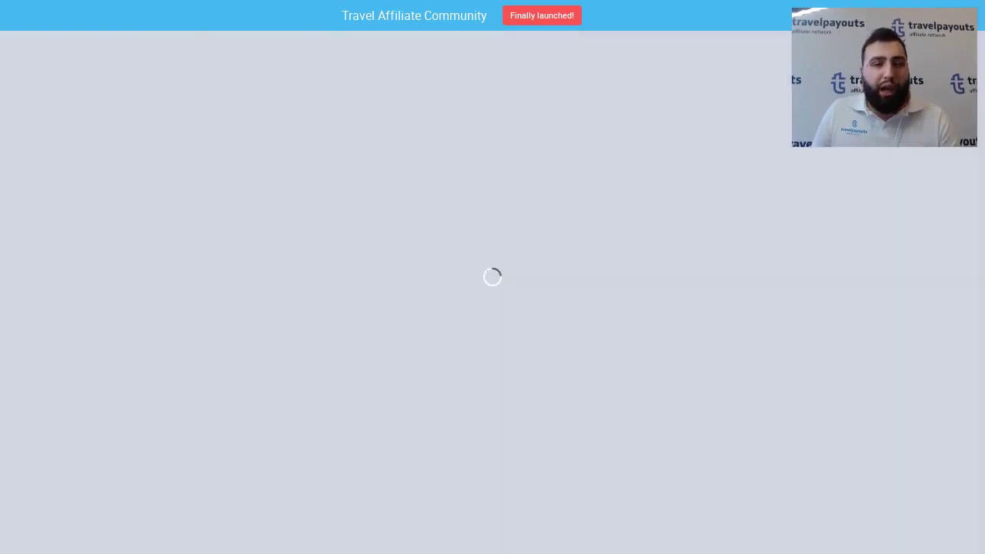
# - Switch to the flight-tickets.info blog homepage and scroll to its Turkey tips post
pyautogui.press('Right')
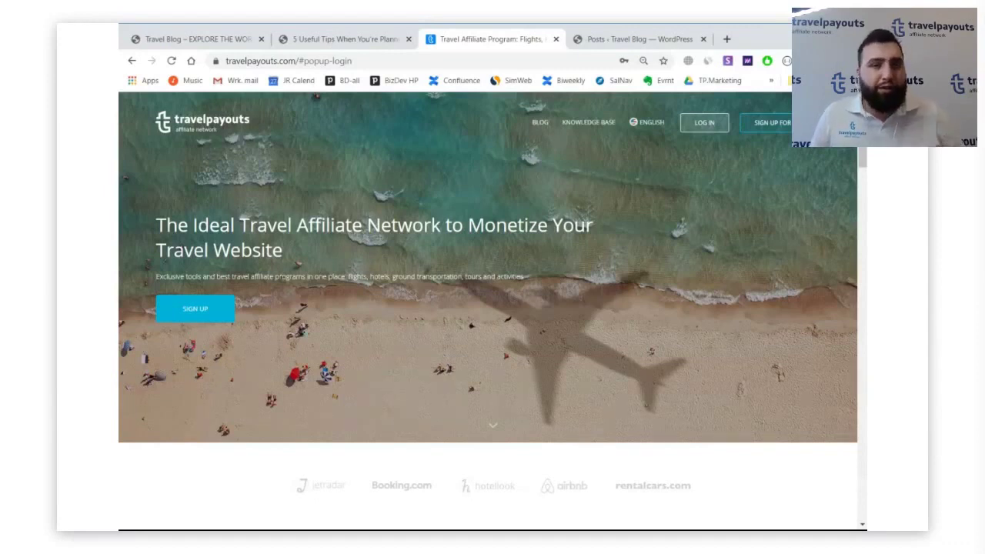
pyautogui.hotkey('ctrl', '1')
pyautogui.scroll(-3, 471, 282)
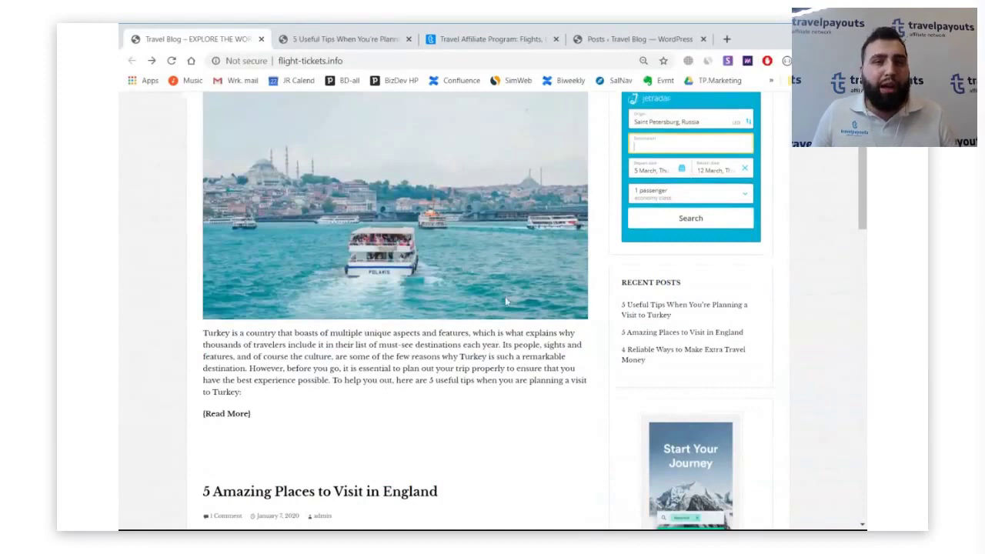
pyautogui.scroll(1, 504, 301)
pyautogui.scroll(-2, 477, 288)
pyautogui.scroll(-3, 461, 300)
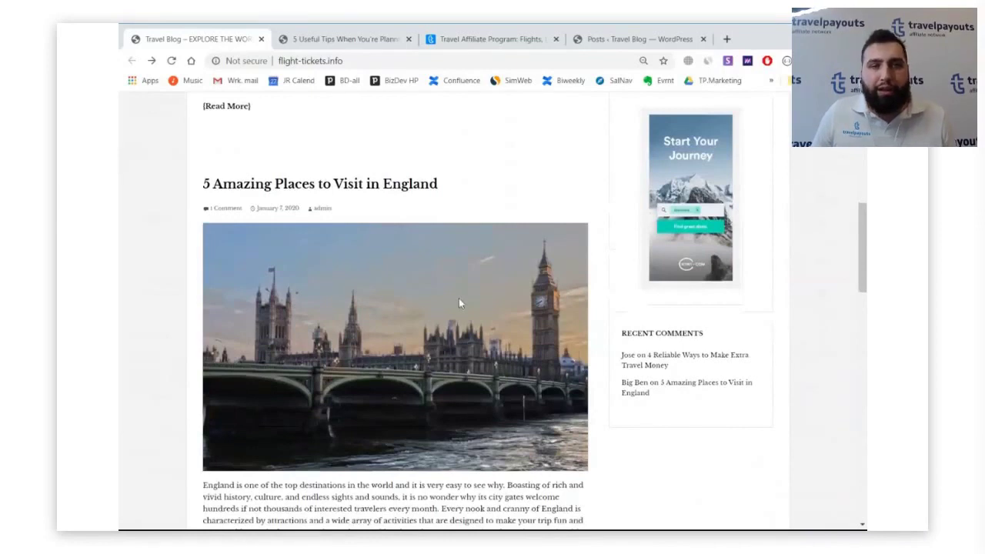
pyautogui.scroll(10, 458, 302)
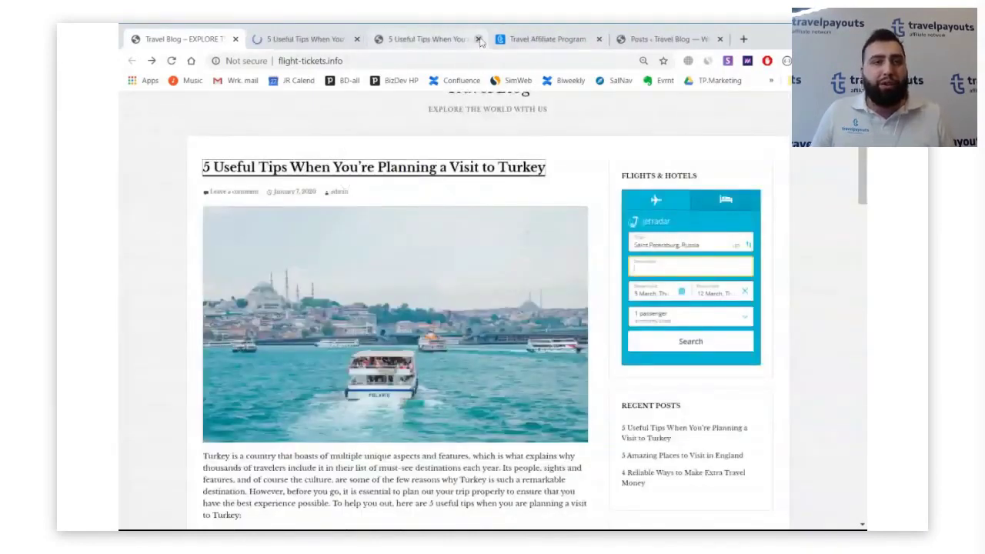
# - Read through the '5 Useful Tips When You're Planning a Visit to Turkey' article, ending at the top
pyautogui.click(356, 40)
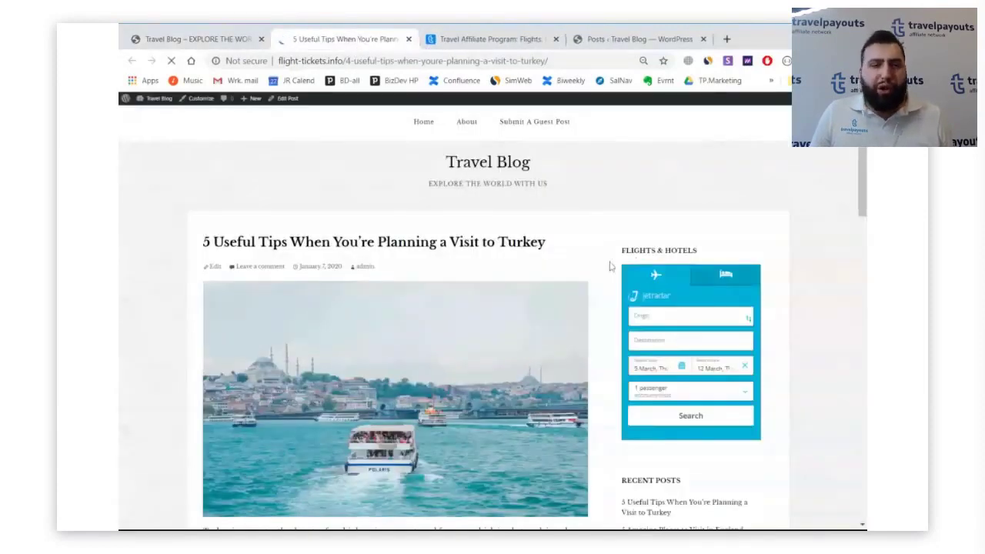
pyautogui.scroll(-3, 538, 315)
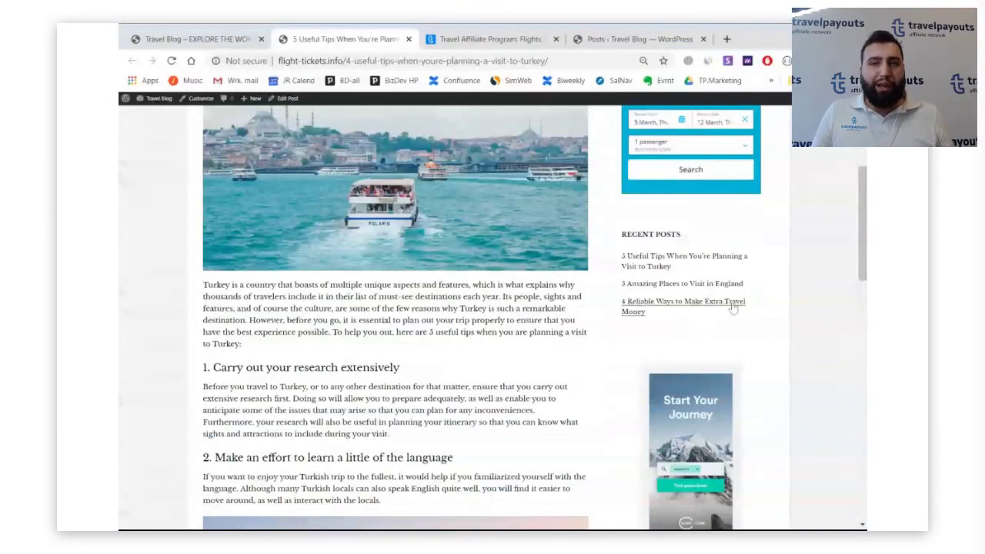
pyautogui.scroll(-1, 515, 356)
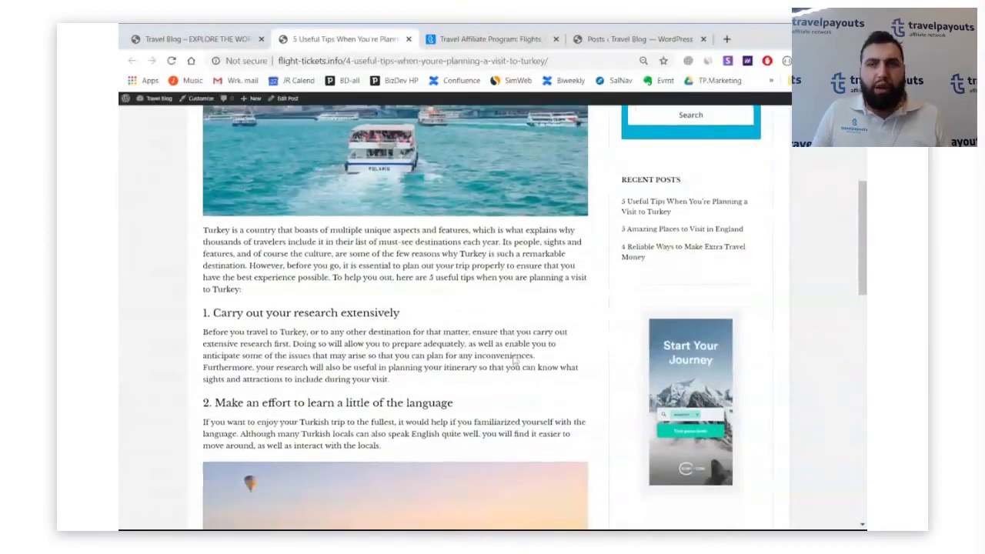
pyautogui.scroll(-1, 514, 359)
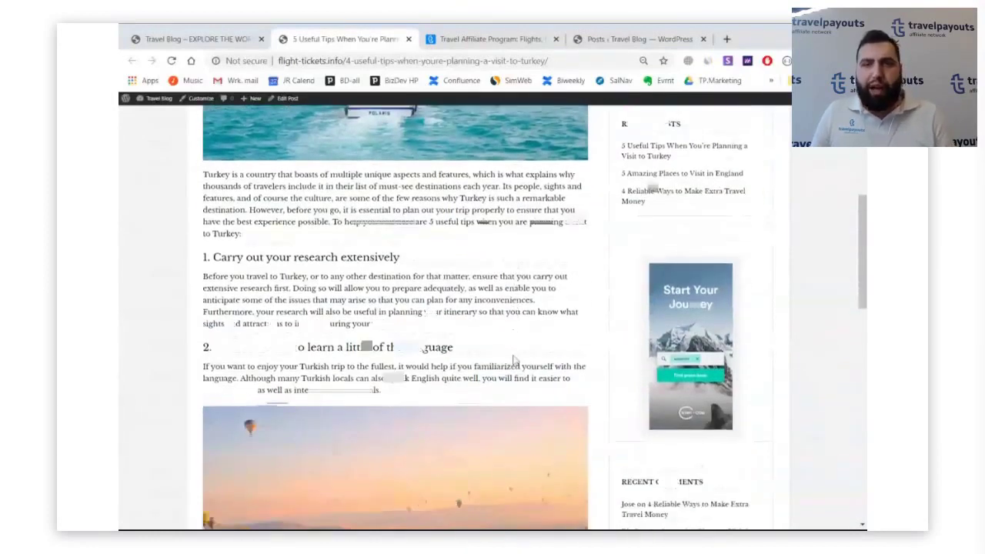
pyautogui.scroll(-1, 514, 365)
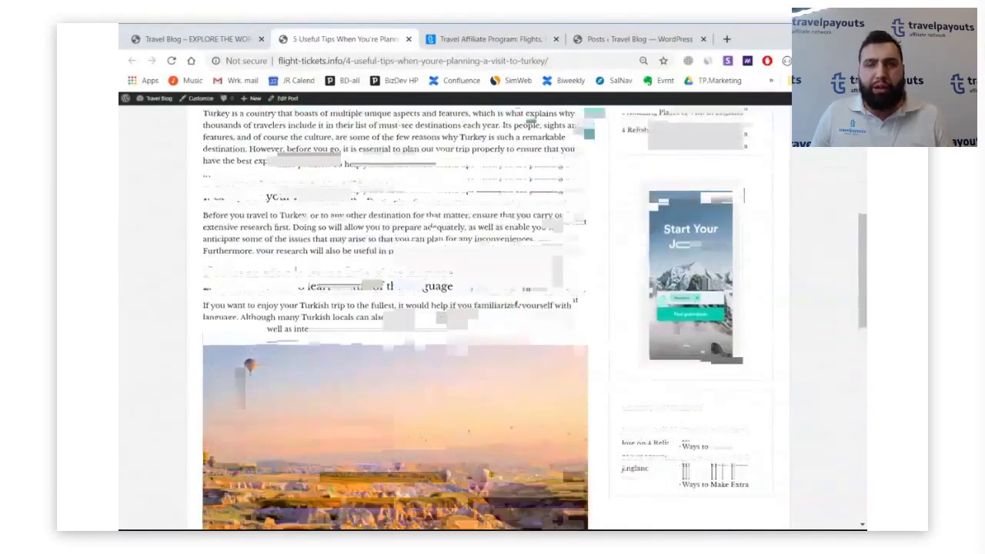
pyautogui.scroll(-3, 508, 364)
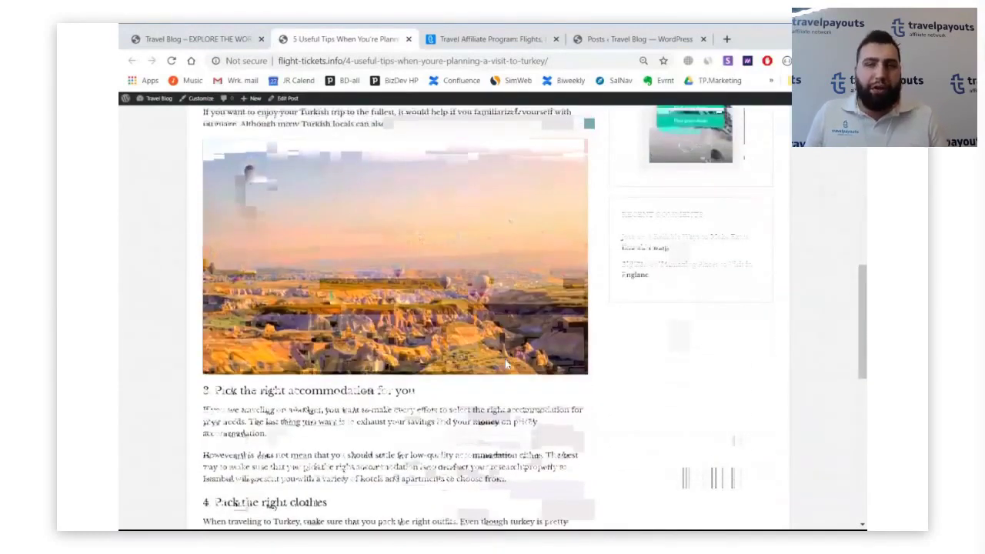
pyautogui.scroll(-2, 507, 365)
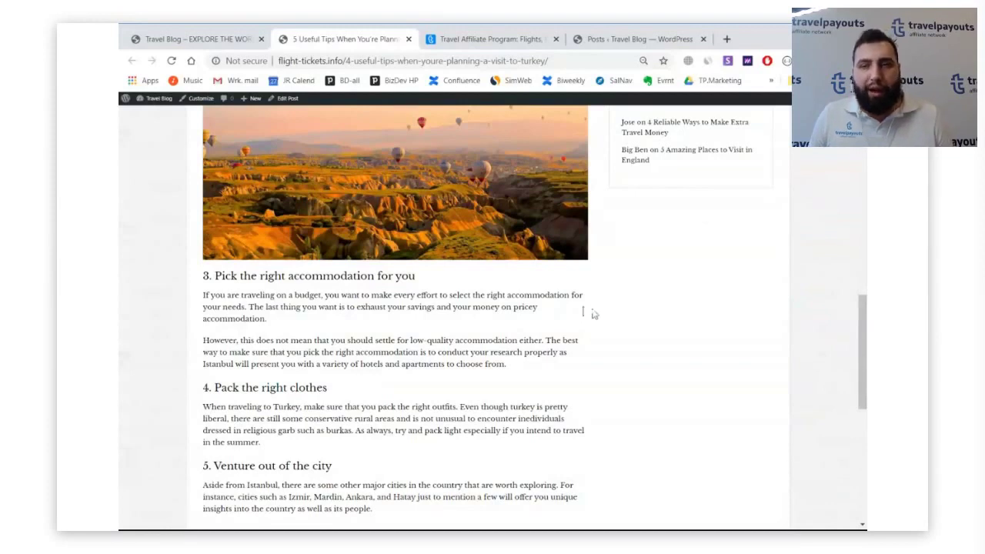
pyautogui.scroll(1, 588, 318)
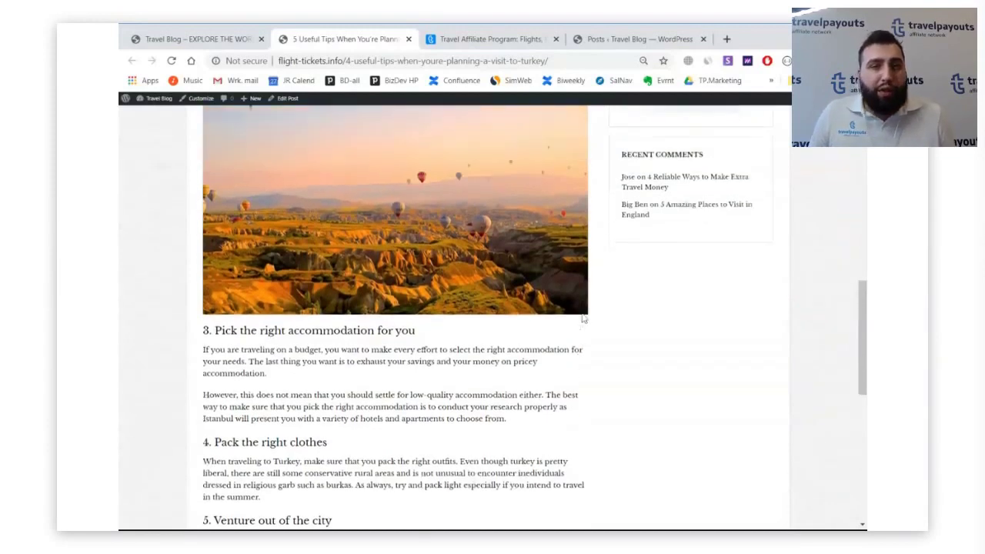
pyautogui.scroll(4, 582, 318)
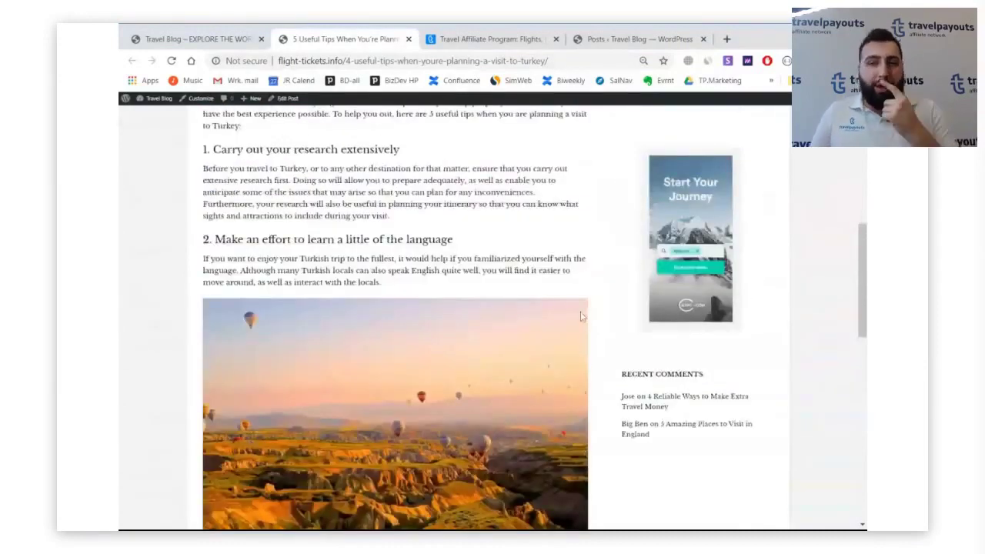
pyautogui.scroll(5, 582, 316)
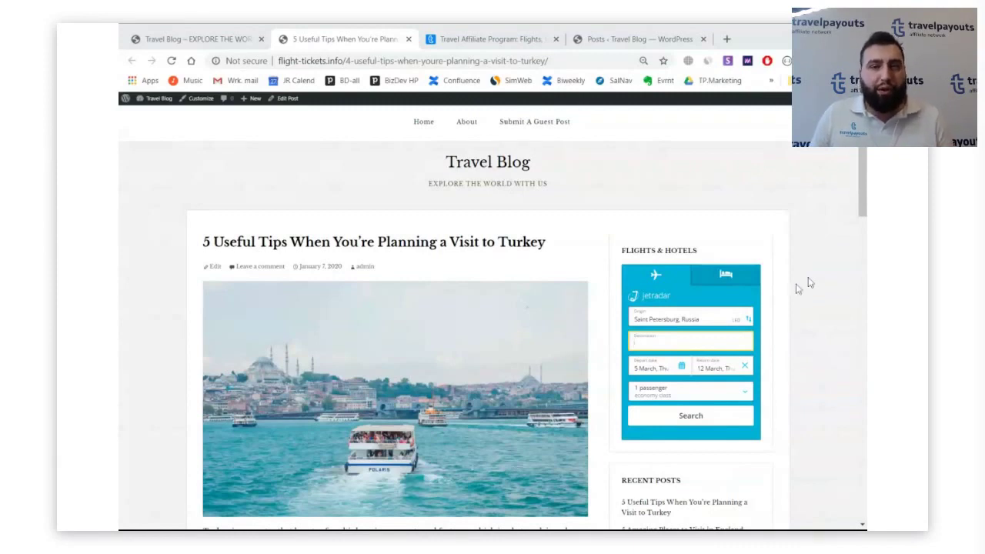
pyautogui.scroll(-3, 413, 266)
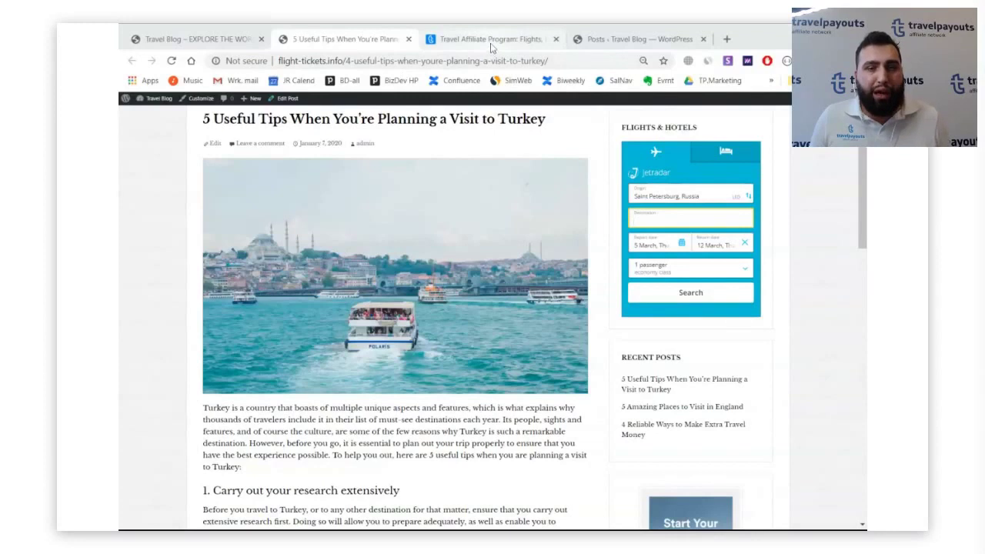
pyautogui.scroll(3, 360, 402)
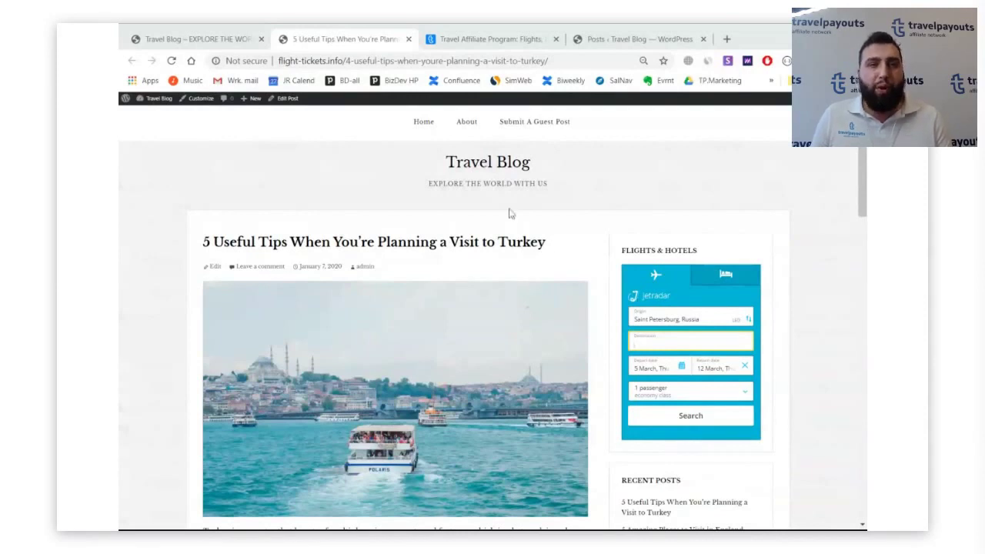
# - Go to the Travelpayouts homepage and log in to the affiliate account
pyautogui.click(496, 40)
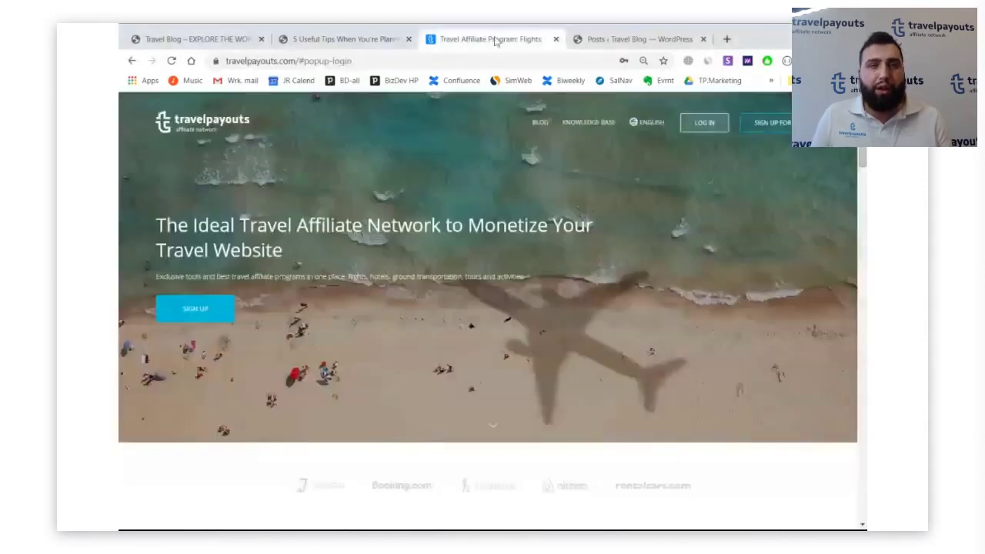
pyautogui.click(702, 126)
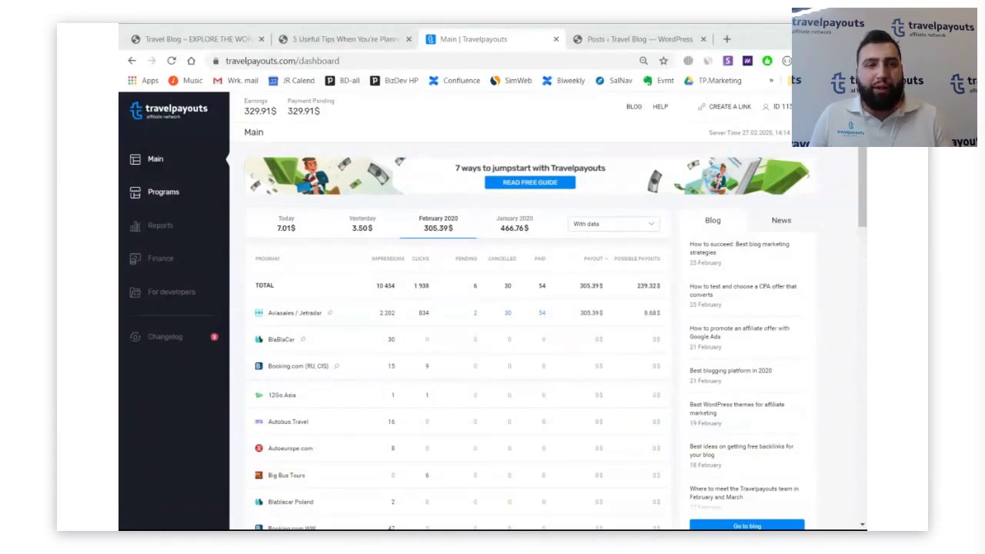
# - Open the Programs page from the left sidebar
pyautogui.click(190, 196)
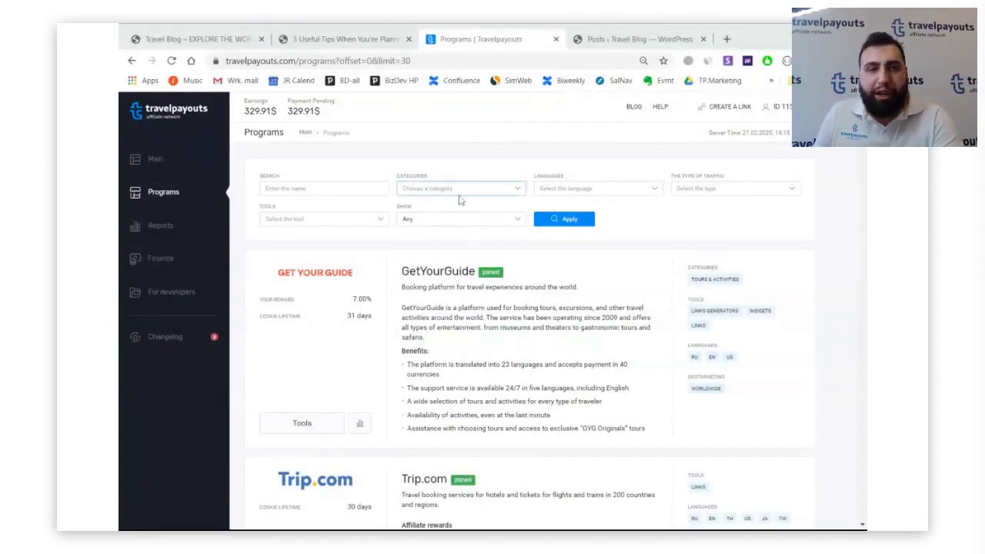
# - Filter the programs list to the Flights and Accommodation categories
pyautogui.click(485, 192)
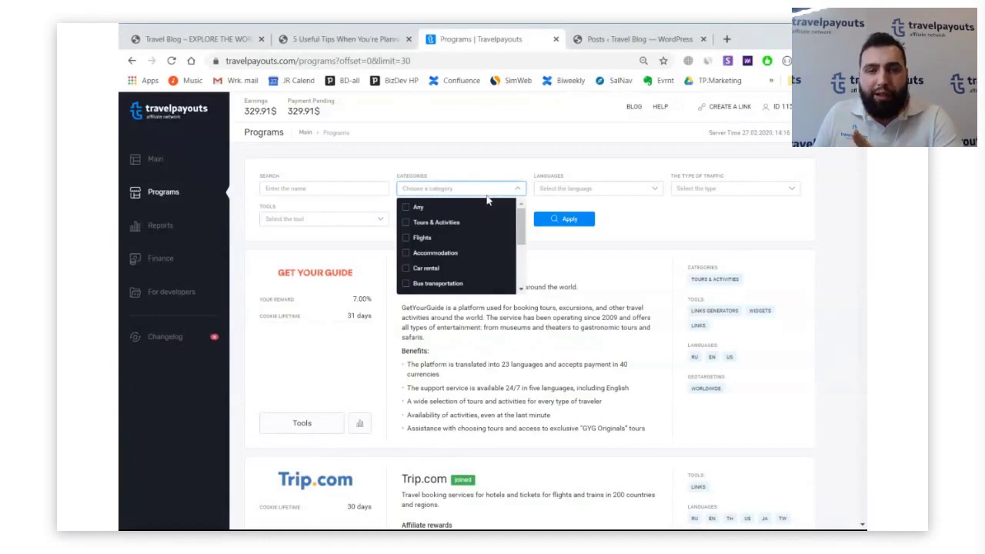
pyautogui.click(440, 241)
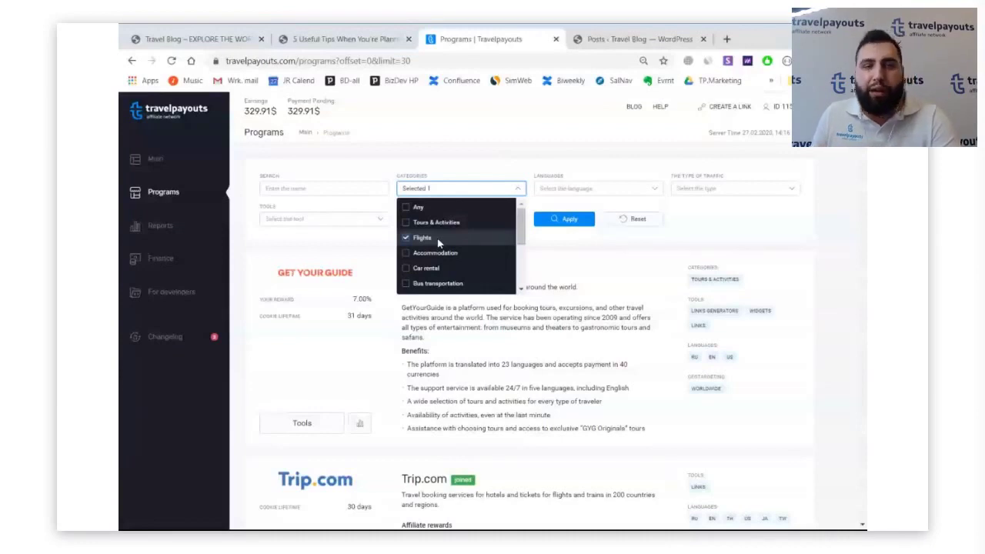
pyautogui.click(461, 251)
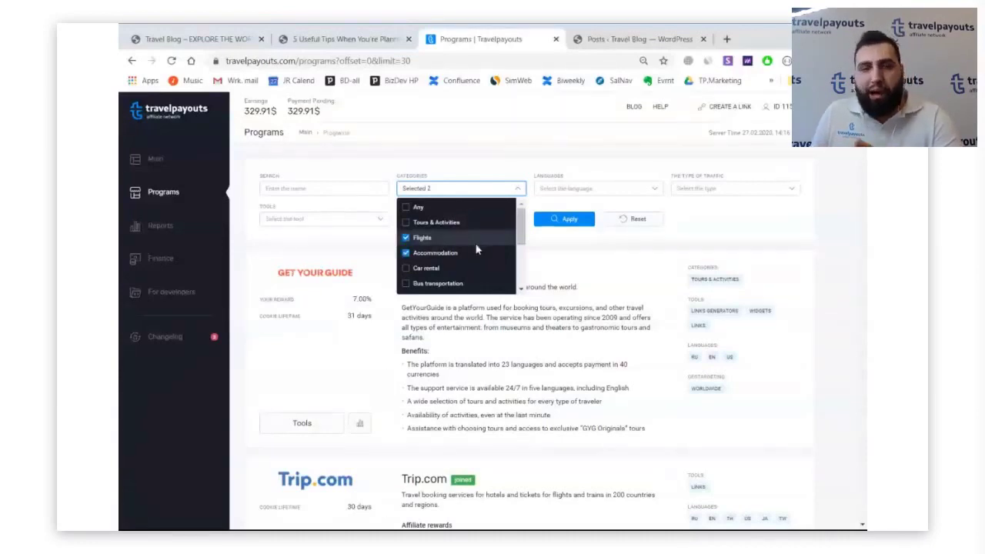
pyautogui.scroll(-3, 474, 251)
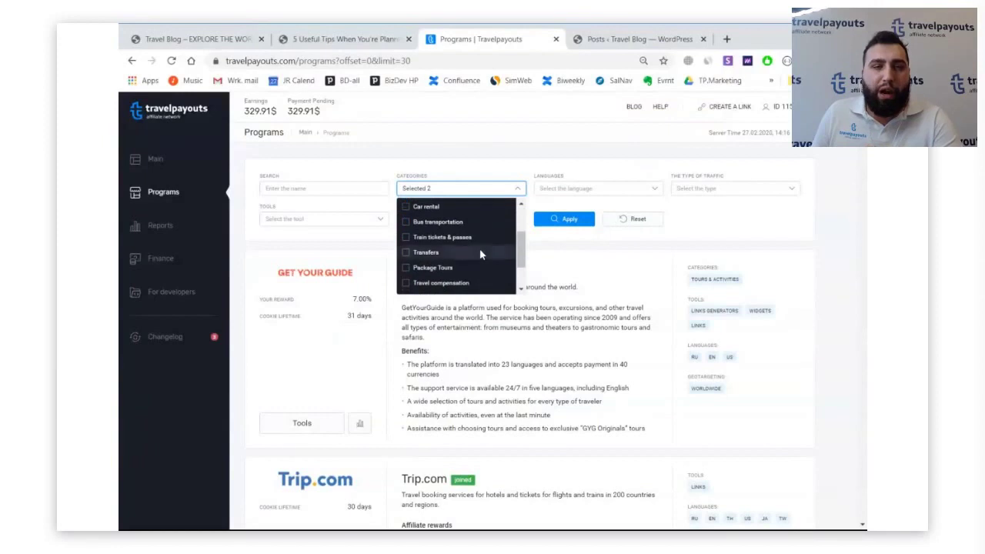
pyautogui.scroll(-1, 476, 255)
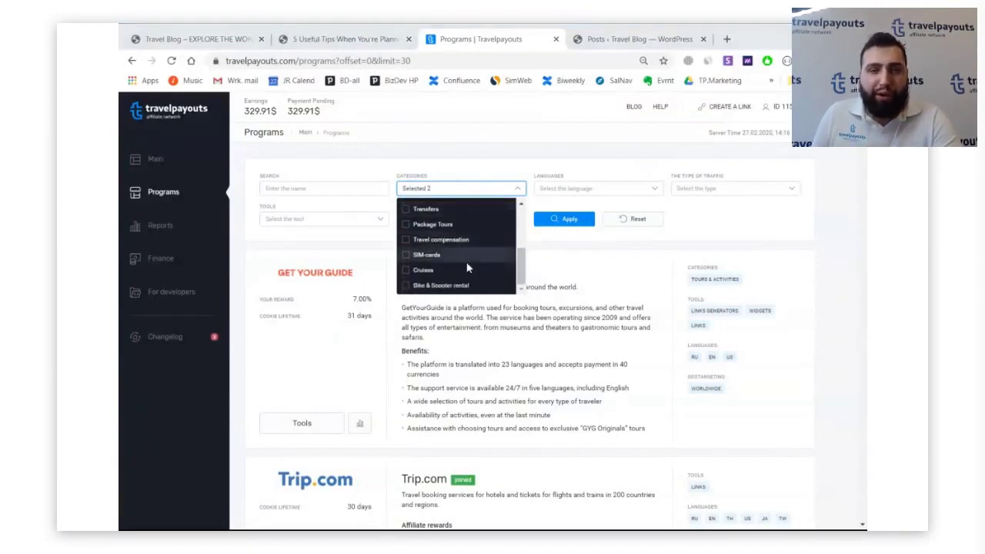
pyautogui.scroll(5, 488, 264)
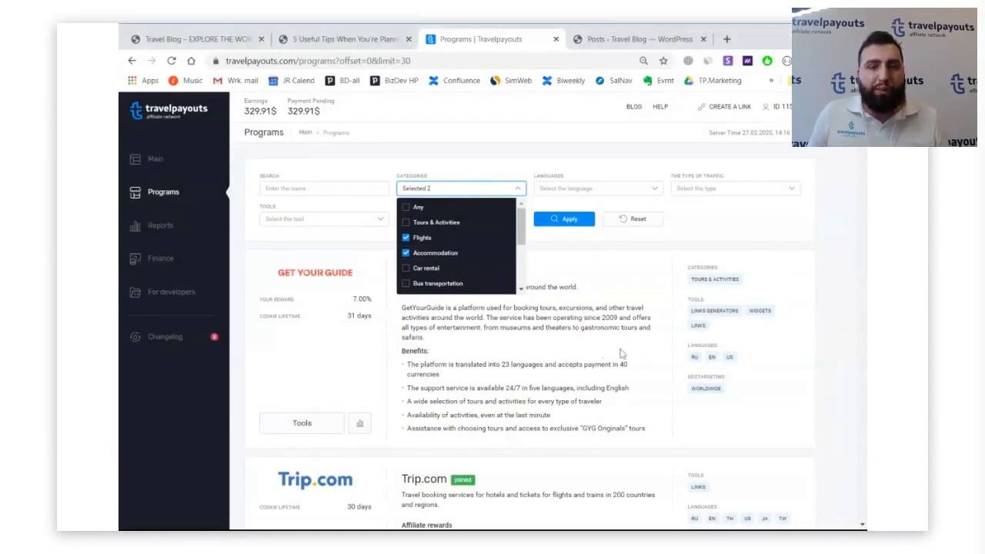
pyautogui.click(641, 304)
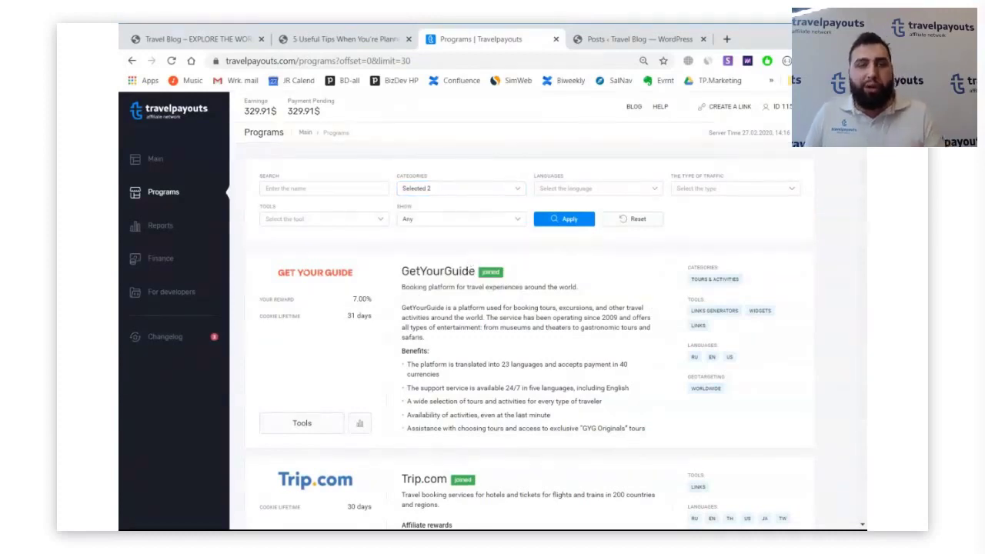
# - Check GetYourGuide's WORLDWIDE geotargeting and browse the filtered programs
pyautogui.moveTo(686, 376); pyautogui.dragTo(737, 389)
pyautogui.click(739, 392)
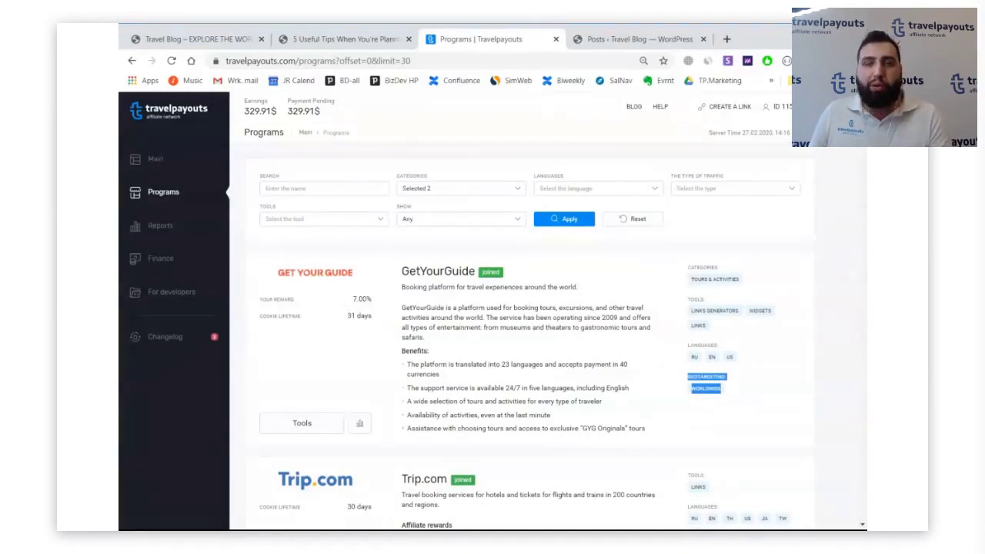
pyautogui.scroll(-1, 732, 398)
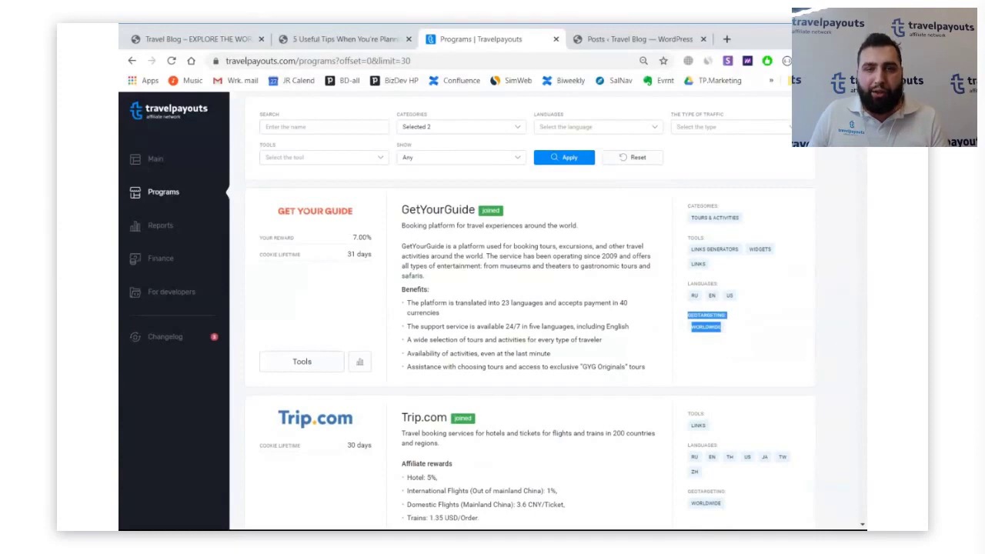
pyautogui.scroll(-1, 729, 339)
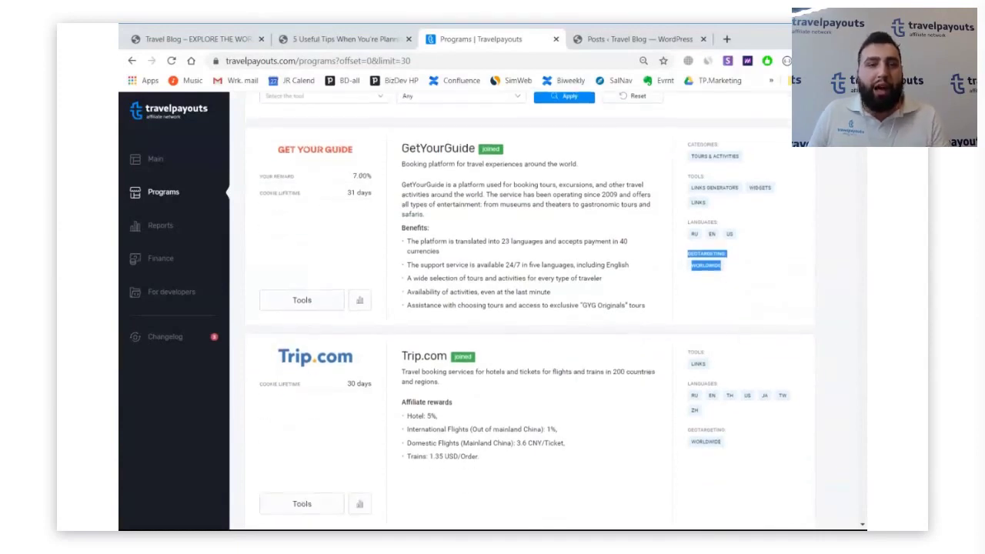
pyautogui.scroll(-5, 719, 438)
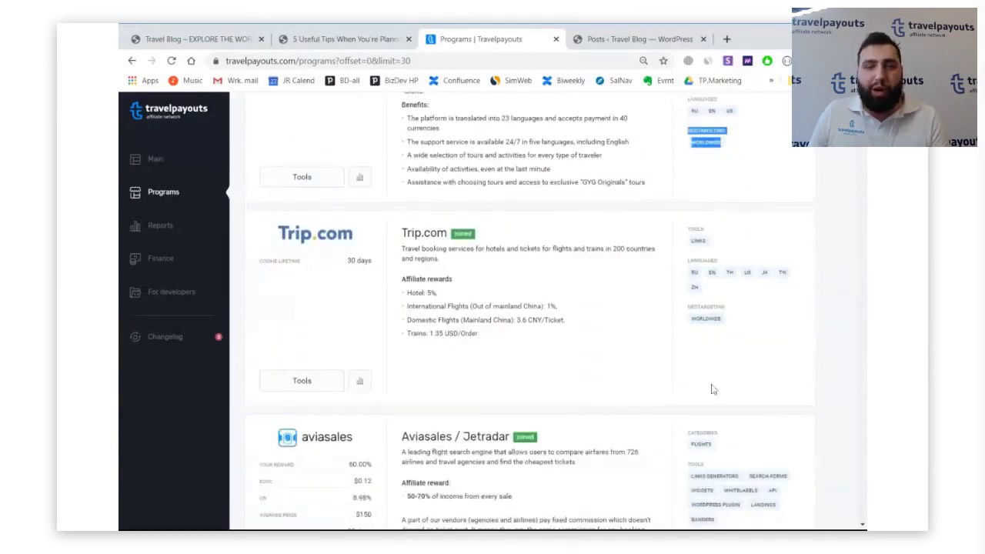
pyautogui.scroll(-5, 713, 390)
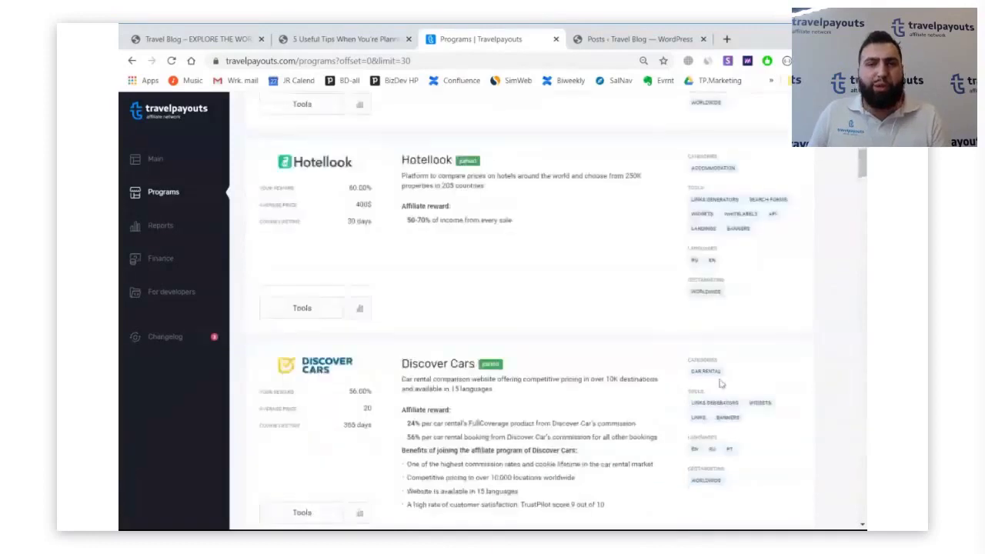
pyautogui.scroll(5, 716, 380)
pyautogui.scroll(8, 719, 373)
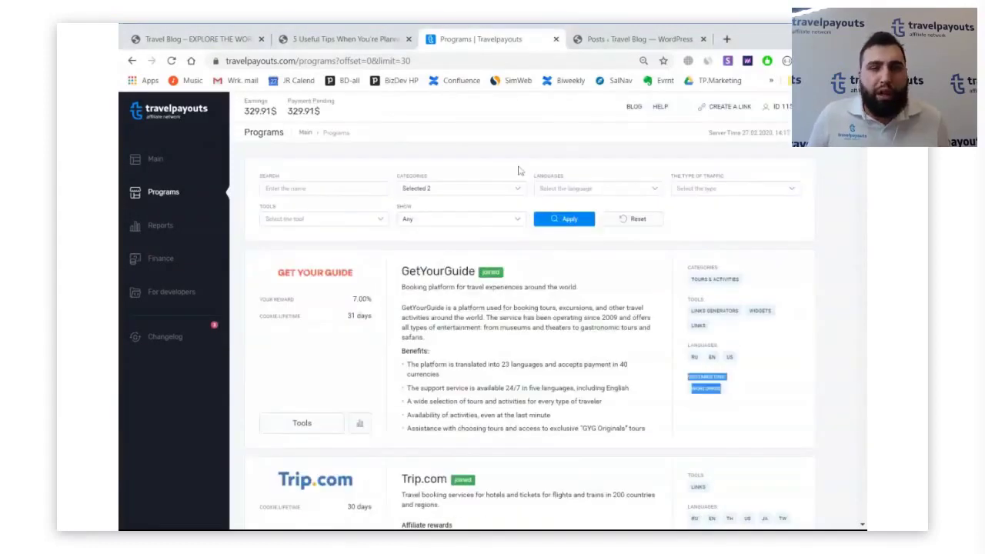
# - Add Car rental to the category filter and apply it
pyautogui.click(463, 188)
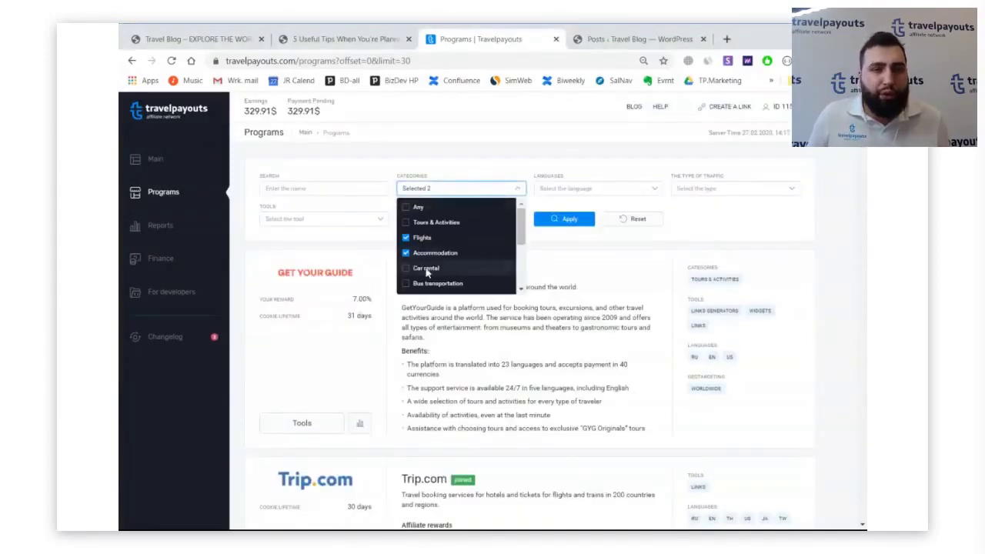
pyautogui.click(427, 267)
pyautogui.click(565, 221)
pyautogui.click(565, 222)
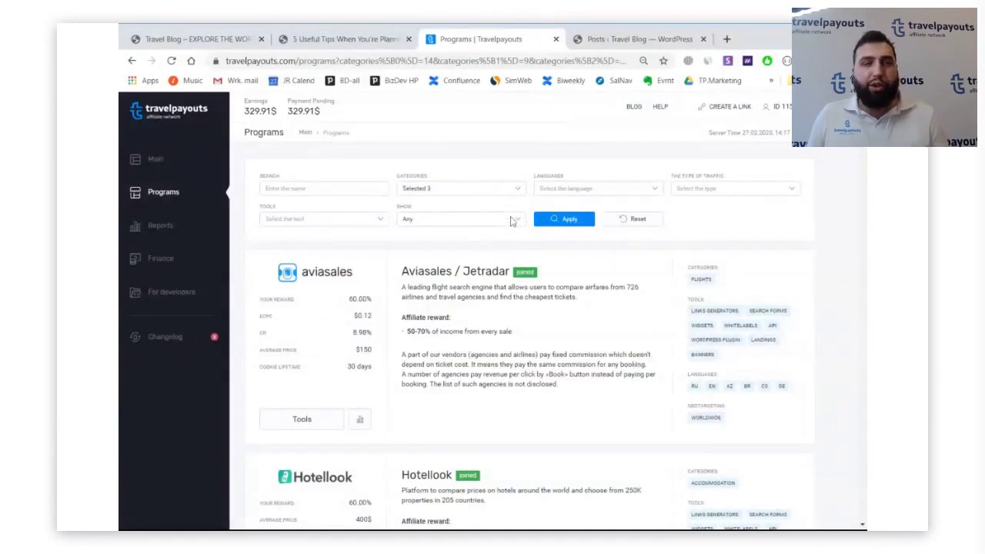
# - Scroll to the Kiwi.com card and open its program details in a new tab
pyautogui.scroll(-2, 596, 327)
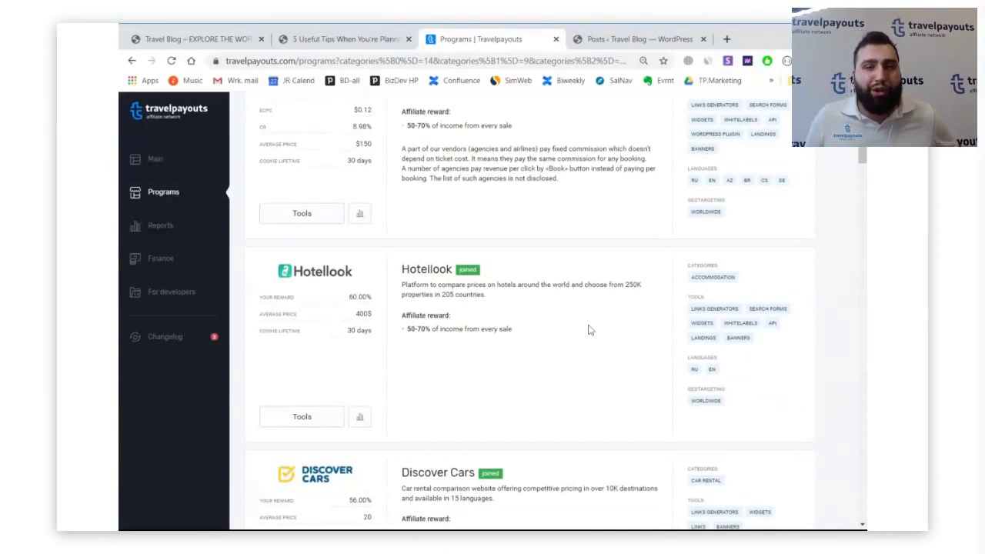
pyautogui.scroll(-3, 588, 329)
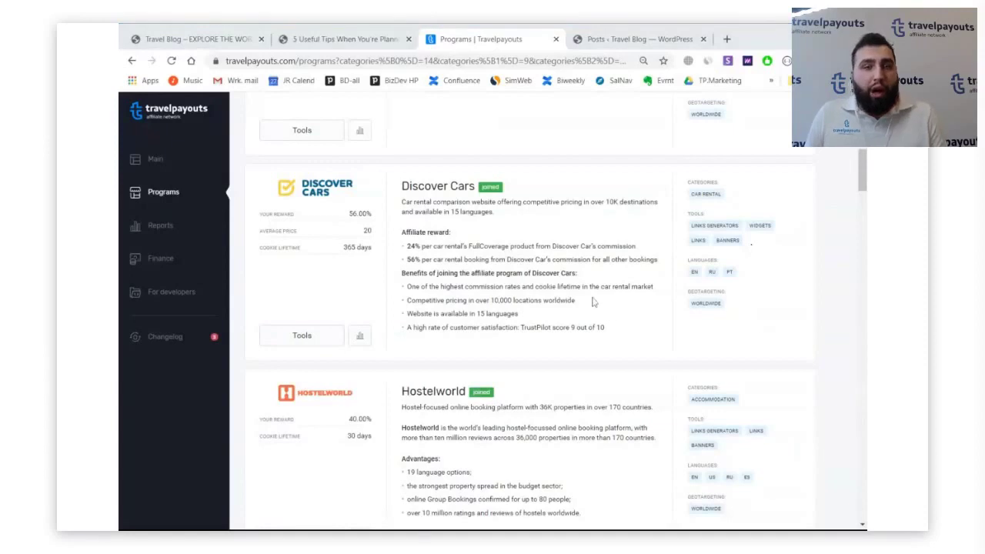
pyautogui.scroll(-1, 483, 266)
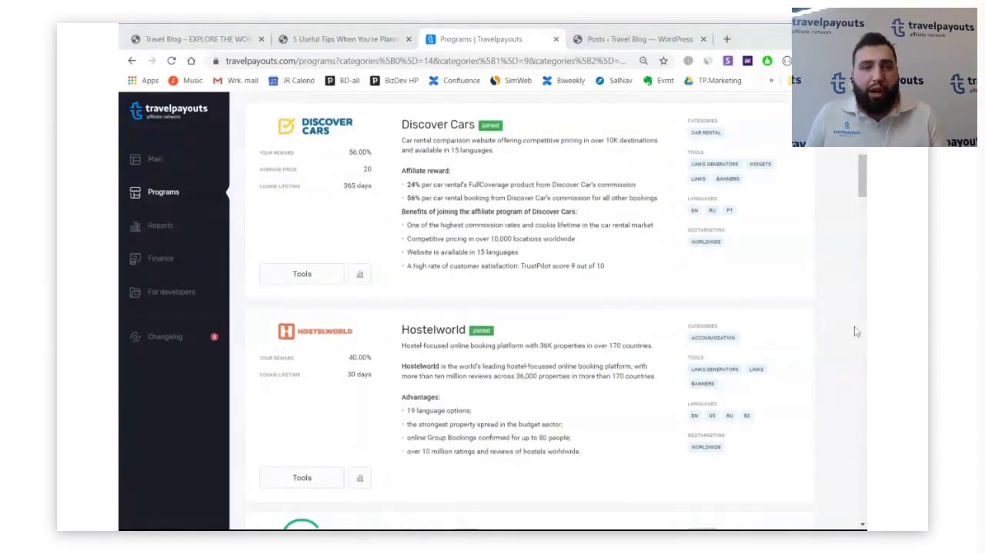
pyautogui.scroll(-3, 569, 301)
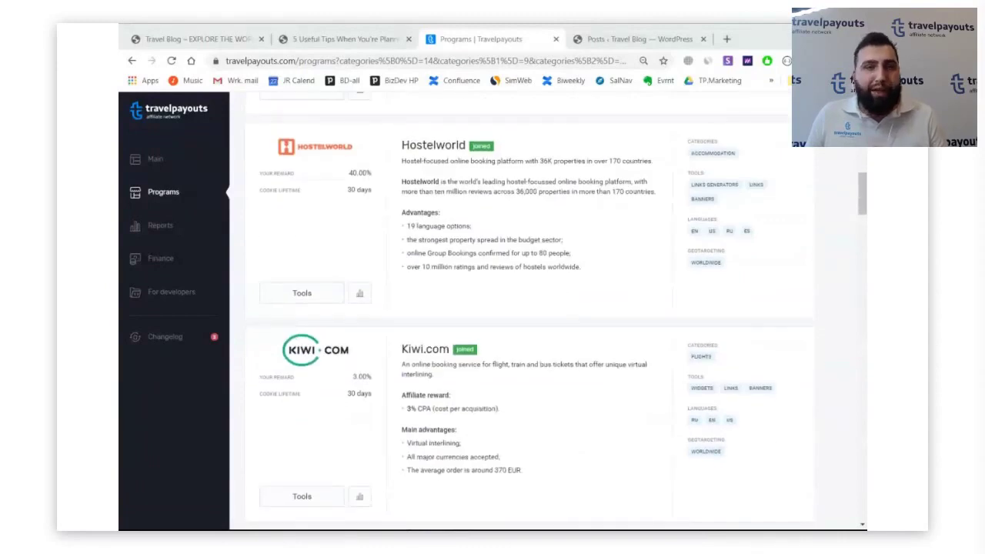
pyautogui.scroll(-2, 539, 238)
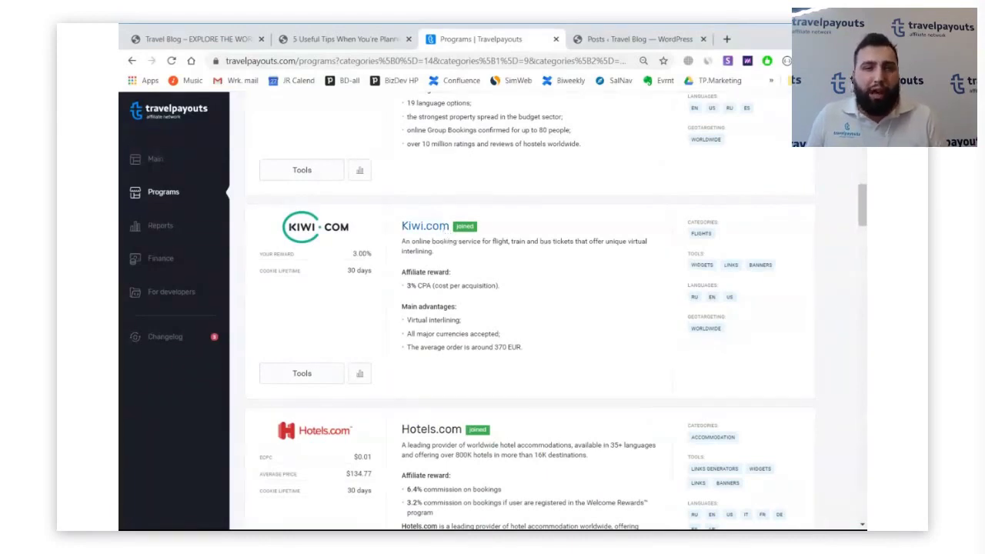
pyautogui.keyDown('ctrl'); pyautogui.click(431, 227); pyautogui.keyUp('ctrl')
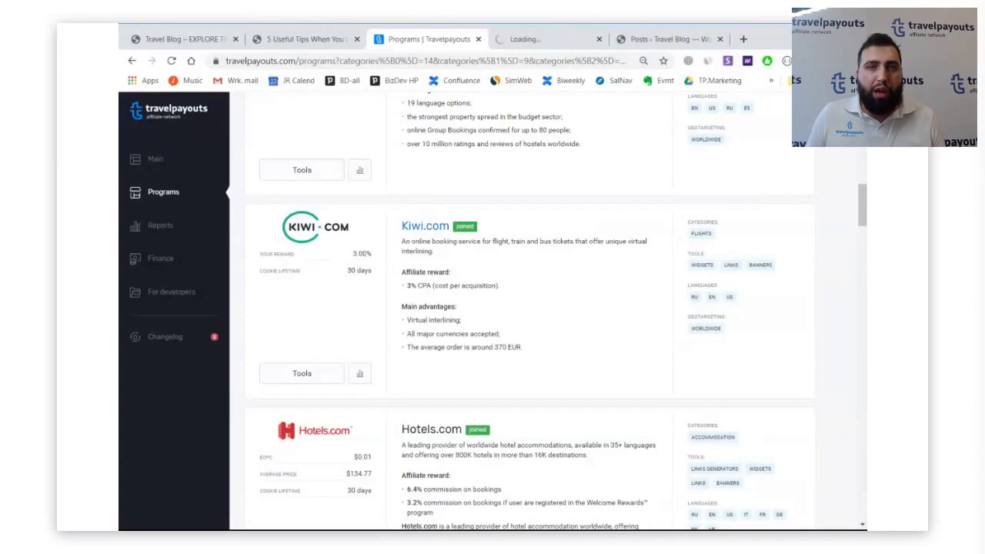
# - Read Kiwi.com's About and Types of traffic sections, then return to the Programs tab
pyautogui.click(562, 42)
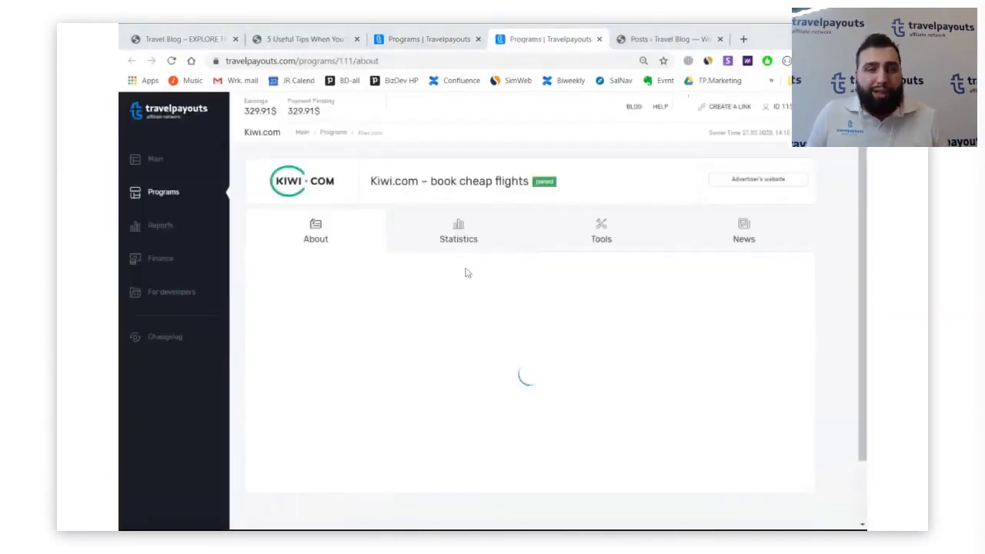
pyautogui.scroll(-1, 466, 273)
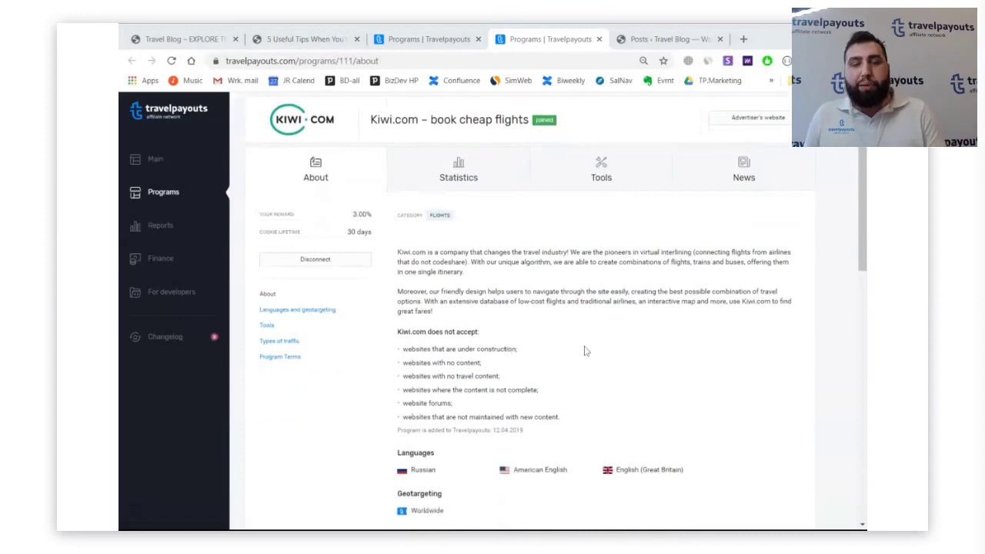
pyautogui.scroll(-3, 605, 341)
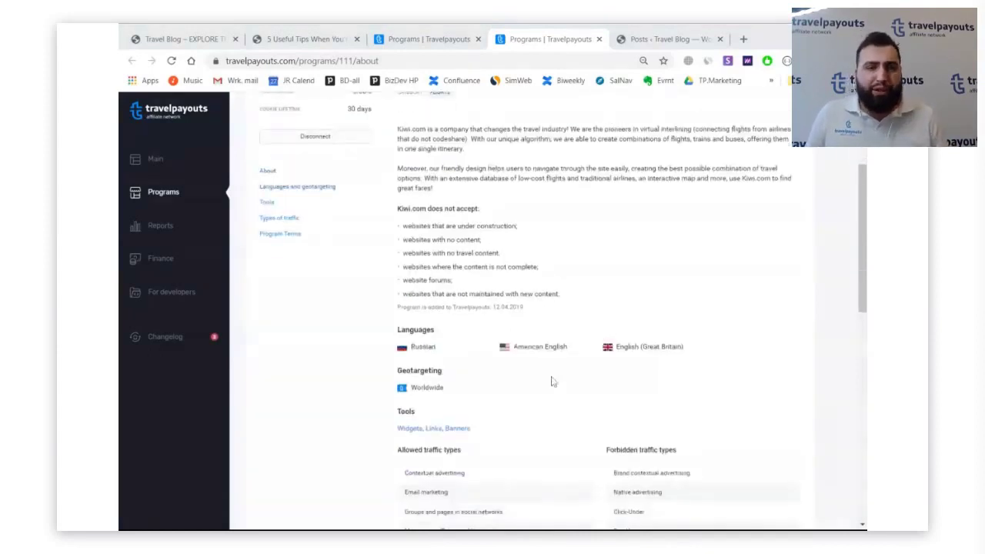
pyautogui.scroll(-3, 547, 385)
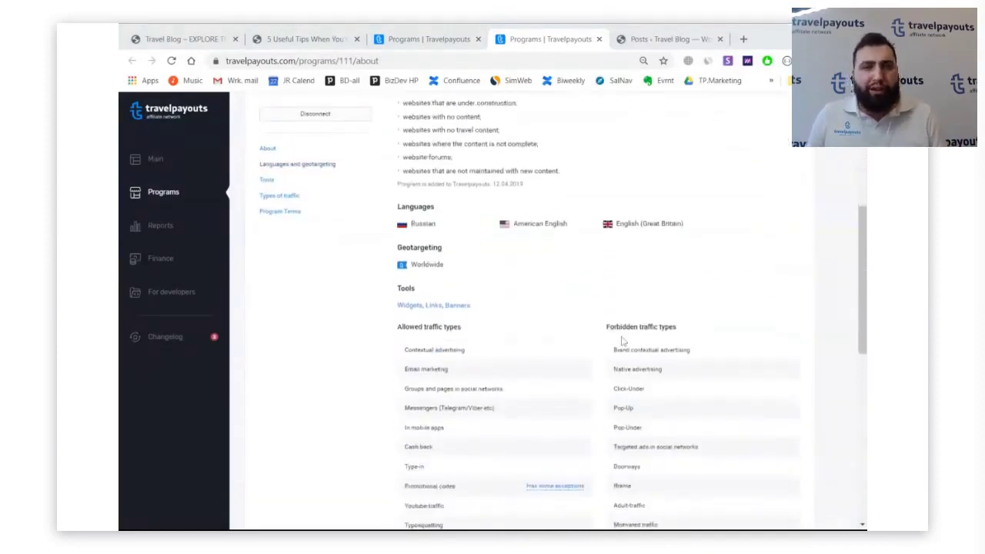
pyautogui.scroll(4, 622, 339)
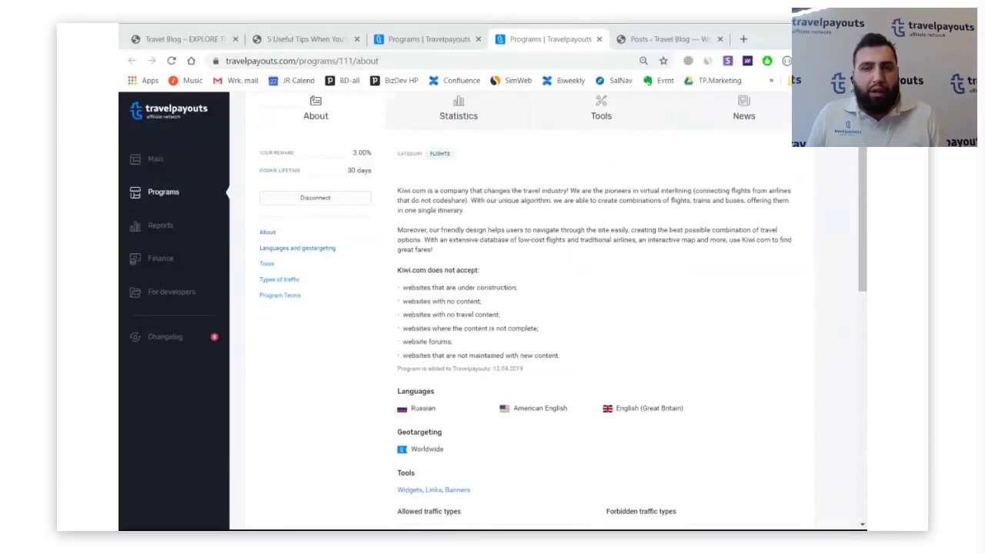
pyautogui.scroll(3, 342, 261)
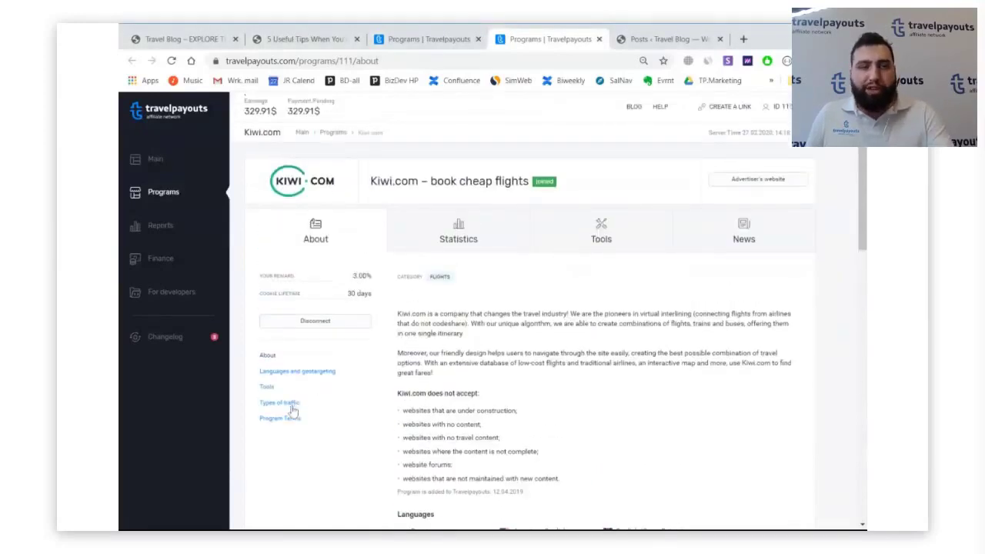
pyautogui.click(289, 406)
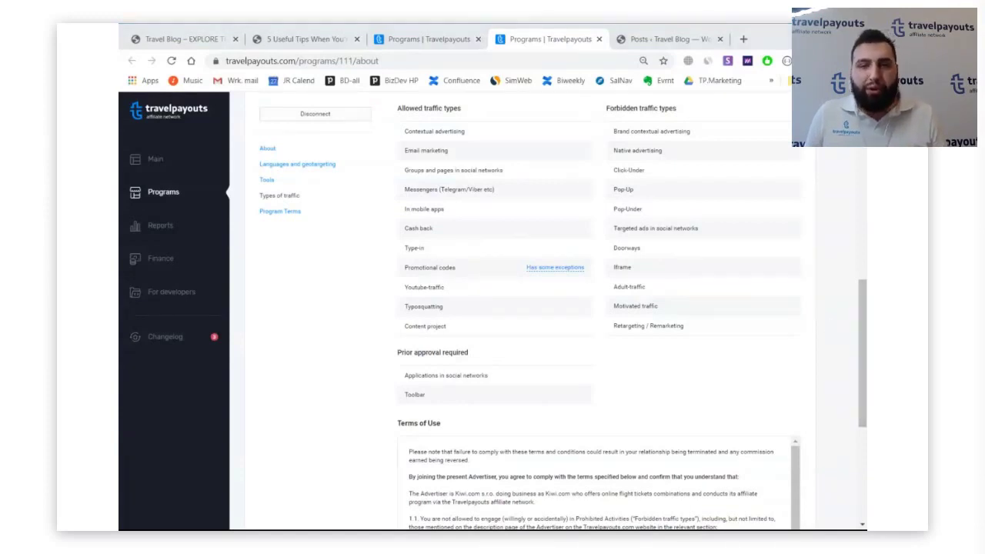
pyautogui.hotkey('ctrl', 'shift', 'Tab')
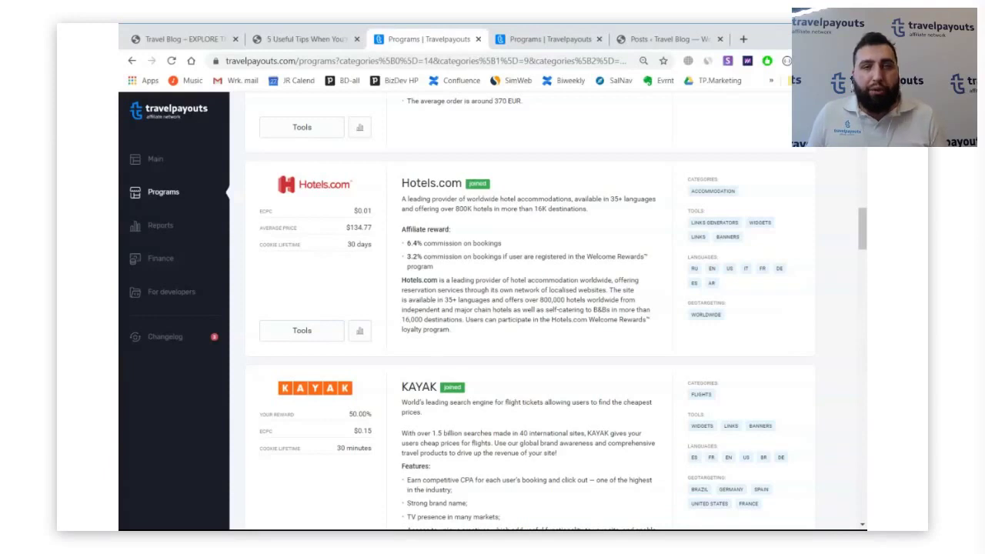
# - Open the Hotels.com program details in a new tab
pyautogui.scroll(2, 446, 310)
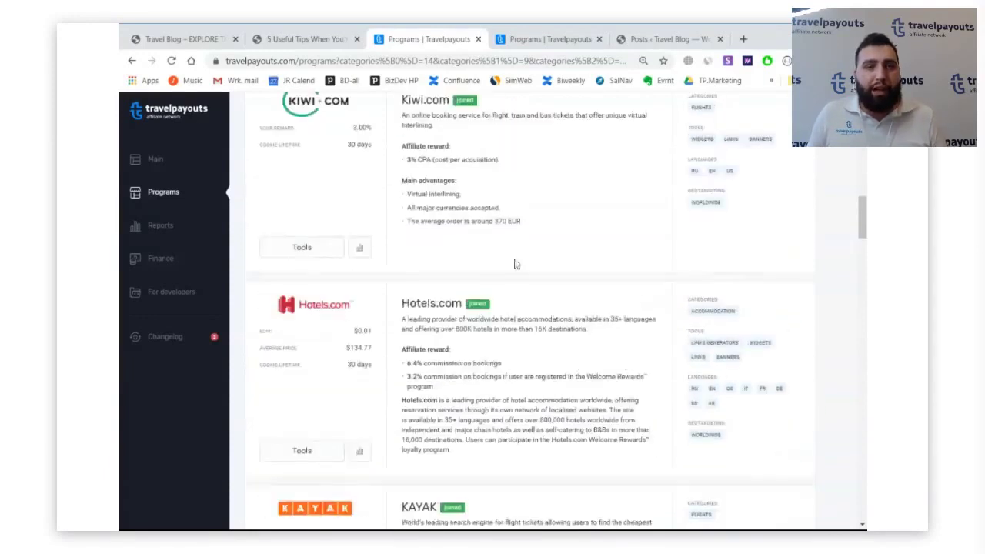
pyautogui.keyDown('ctrl'); pyautogui.click(446, 308); pyautogui.keyUp('ctrl')
pyautogui.click(577, 39)
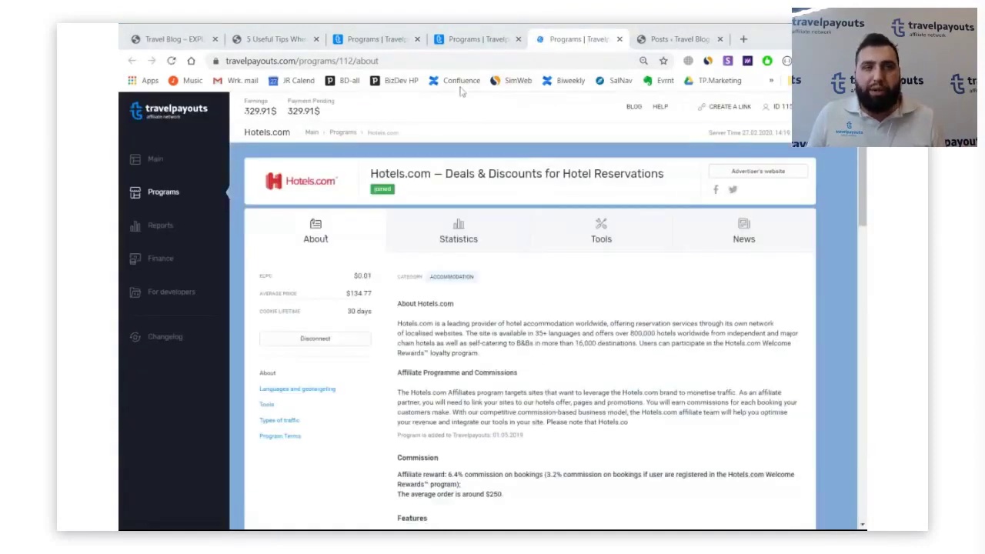
# - Glance at the Turkey blog post, then go back to the Kiwi.com program page
pyautogui.click(258, 38)
pyautogui.scroll(-3, 363, 245)
pyautogui.scroll(3, 363, 244)
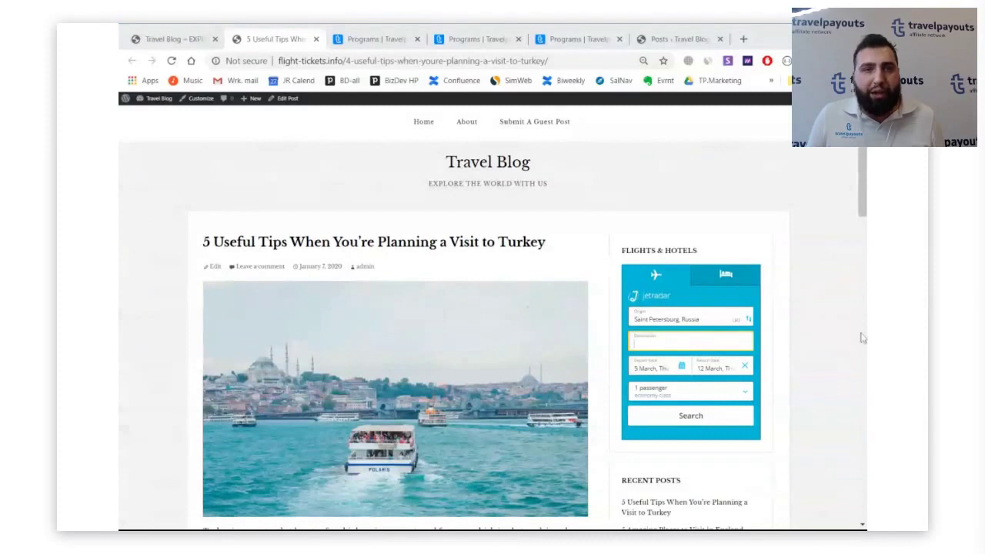
pyautogui.click(476, 40)
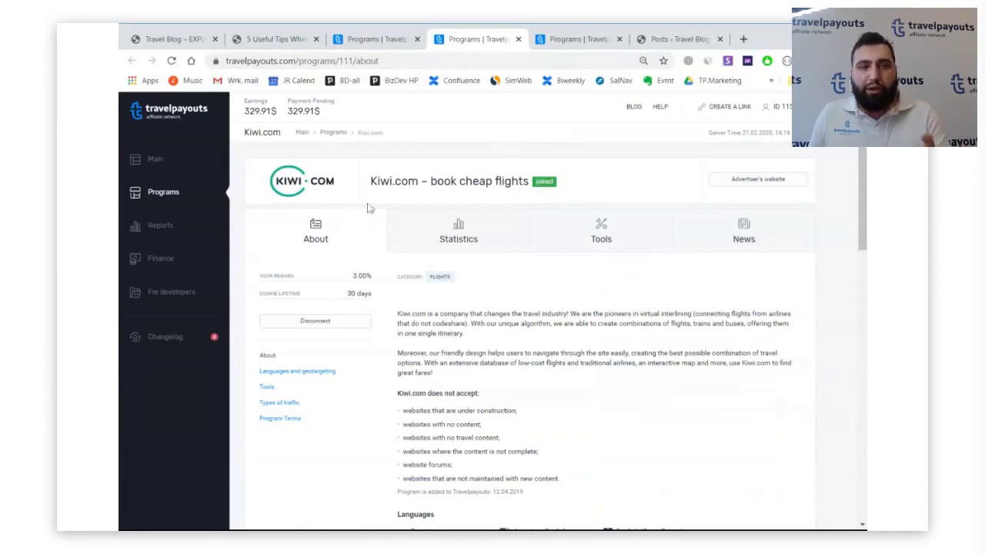
# - Browse the widget gallery in Kiwi.com's Tools, then move to the Links page
pyautogui.click(597, 246)
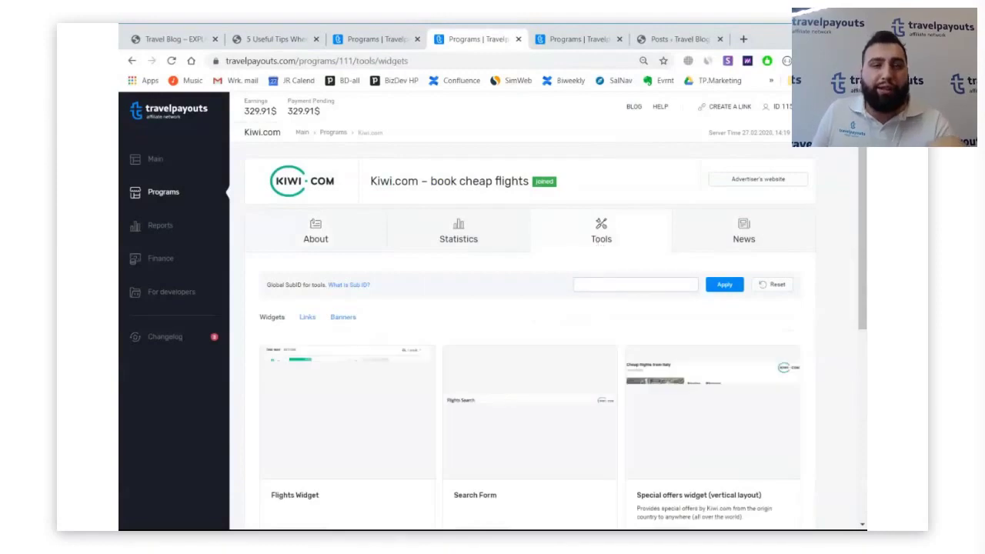
pyautogui.scroll(-1, 571, 284)
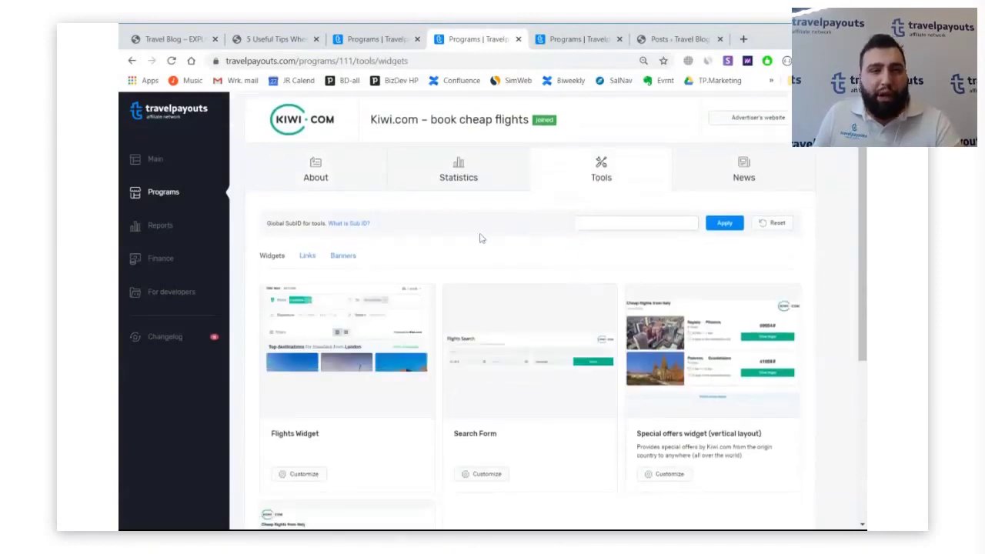
pyautogui.scroll(-2, 474, 243)
pyautogui.scroll(2, 515, 244)
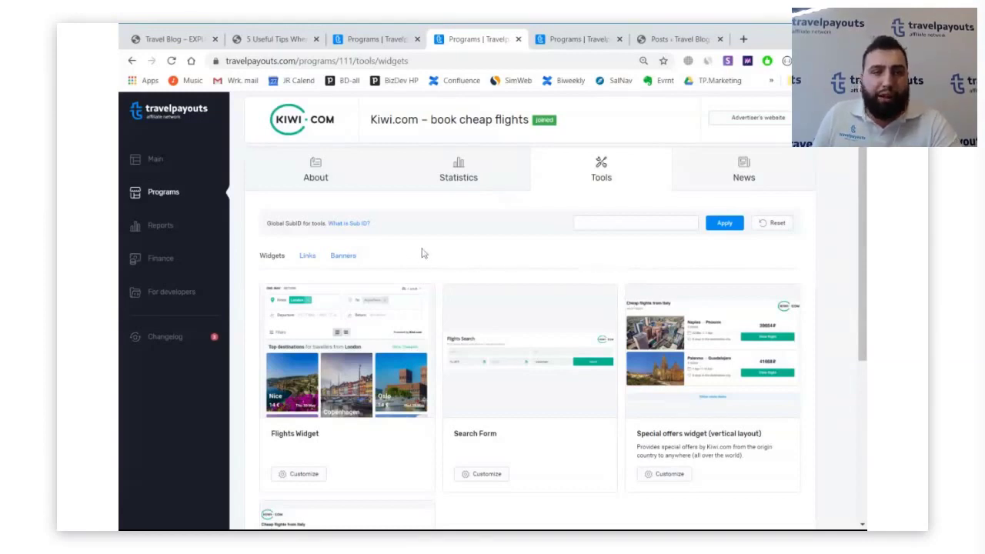
pyautogui.click(308, 257)
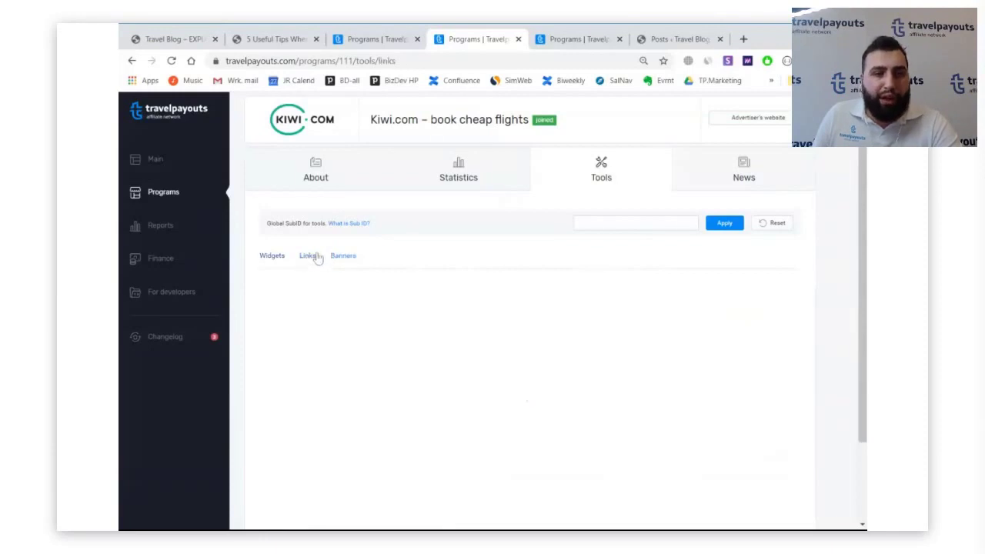
# - Select the tracking URL in the third Kiwi.com link code, then switch to the WordPress Posts list
pyautogui.scroll(-2, 384, 238)
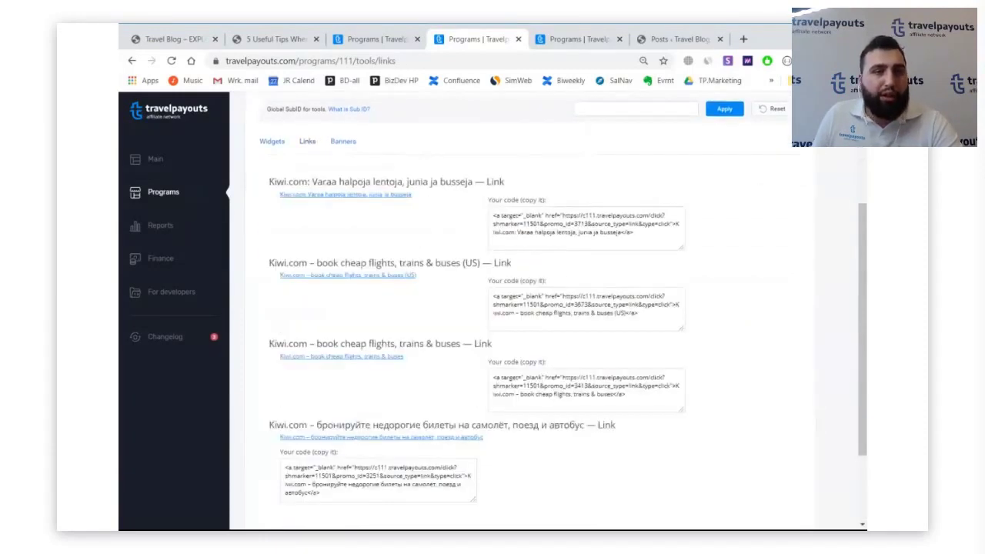
pyautogui.scroll(-2, 447, 227)
pyautogui.scroll(5, 444, 231)
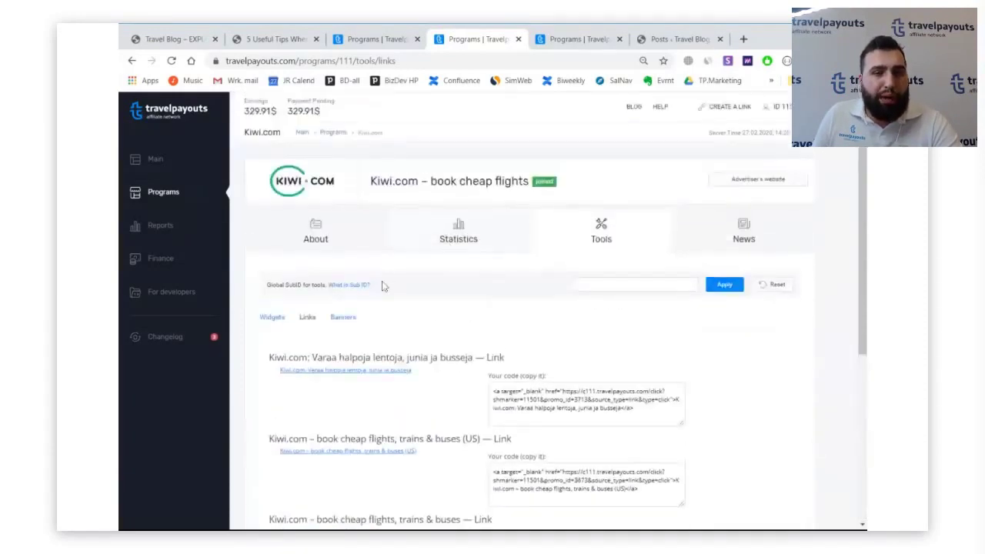
pyautogui.scroll(-3, 384, 286)
pyautogui.scroll(-2, 387, 289)
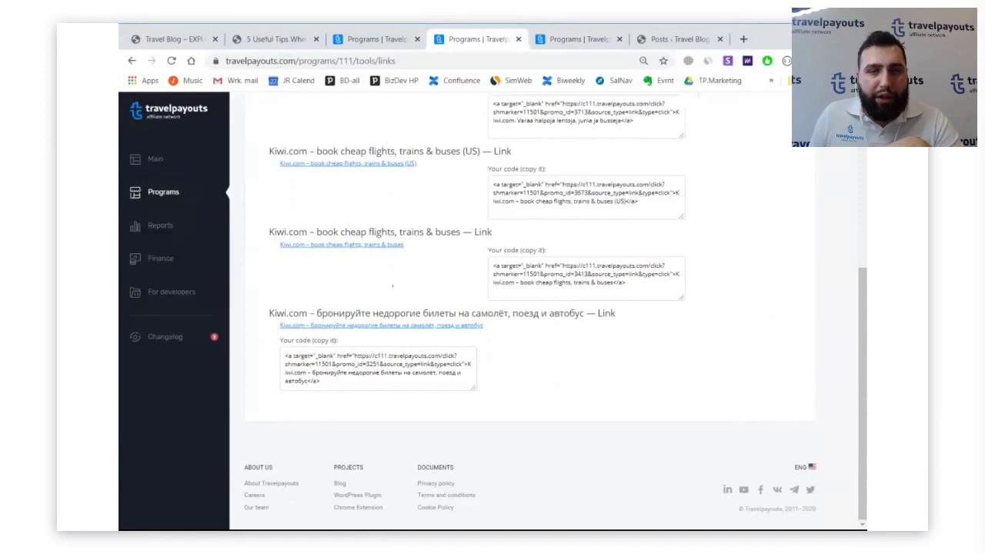
pyautogui.moveTo(561, 265); pyautogui.dragTo(671, 274)
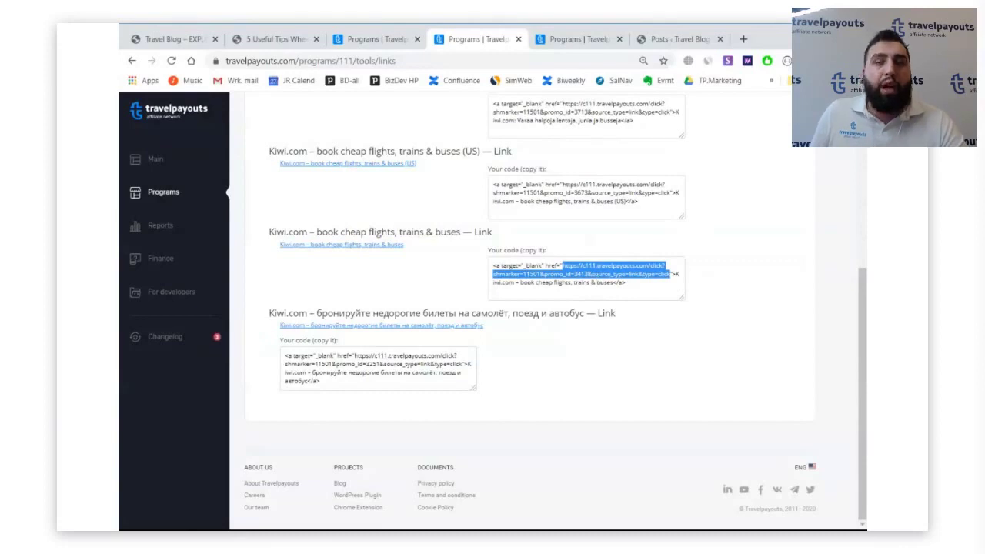
pyautogui.click(677, 46)
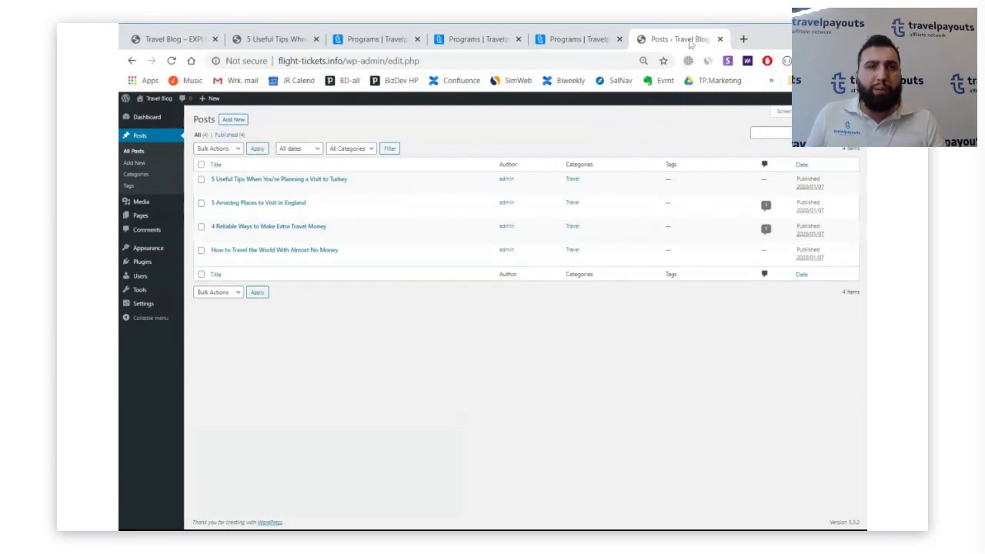
# - Move the Posts tab beside the live Turkey post and glance at the published post
pyautogui.moveTo(690, 43); pyautogui.dragTo(398, 43)
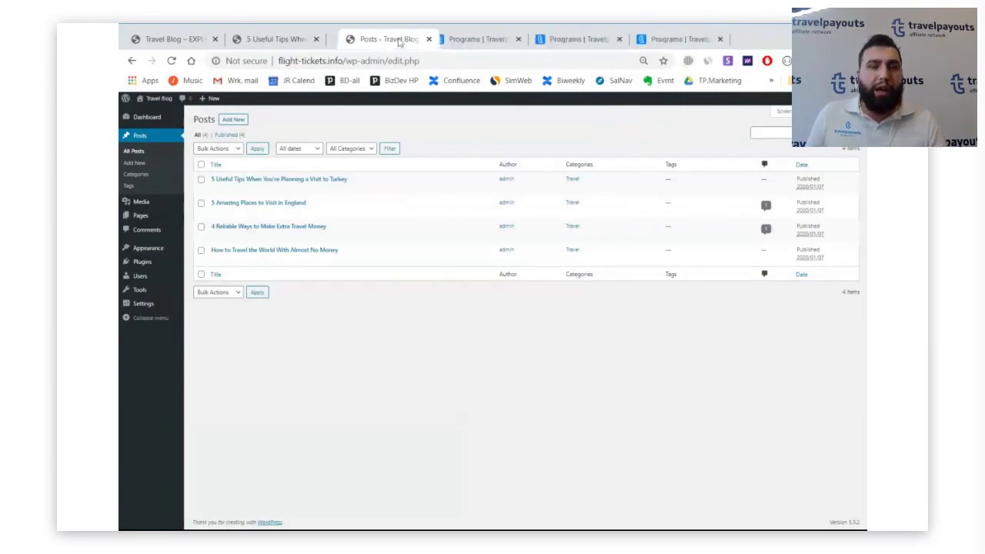
pyautogui.click(276, 39)
pyautogui.scroll(-5, 444, 301)
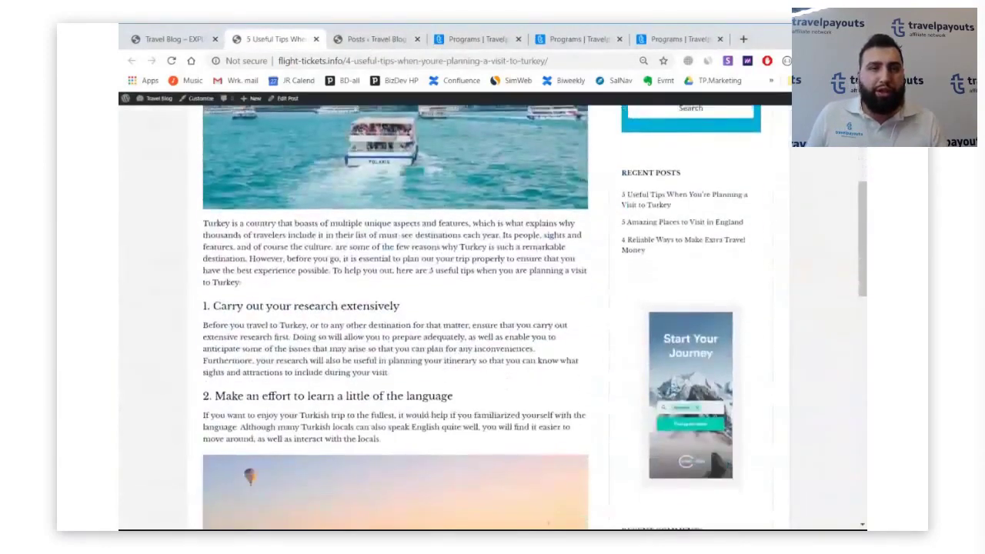
pyautogui.click(375, 39)
# - Open the Turkey tips post in the editor and add an empty block after the research paragraph
pyautogui.click(322, 179)
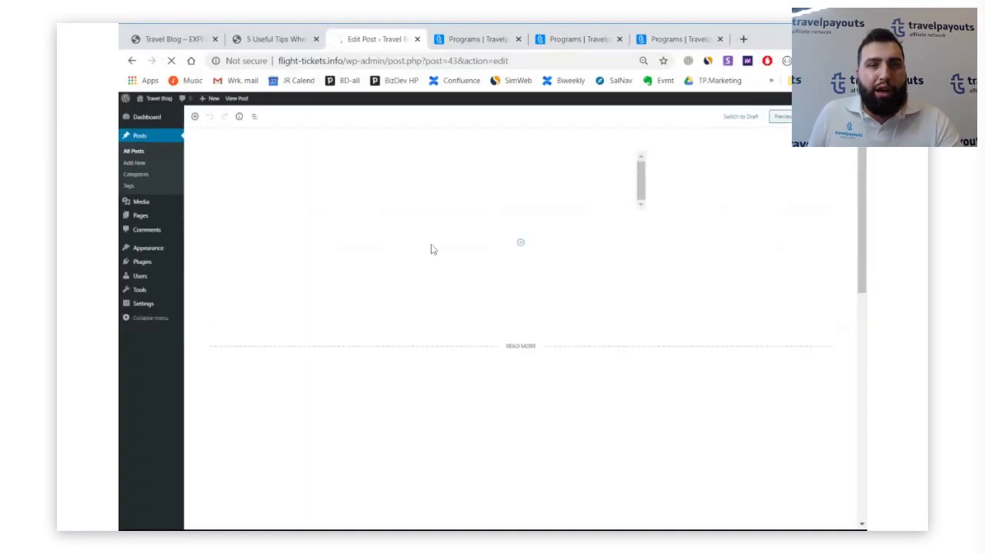
pyautogui.scroll(-4, 516, 309)
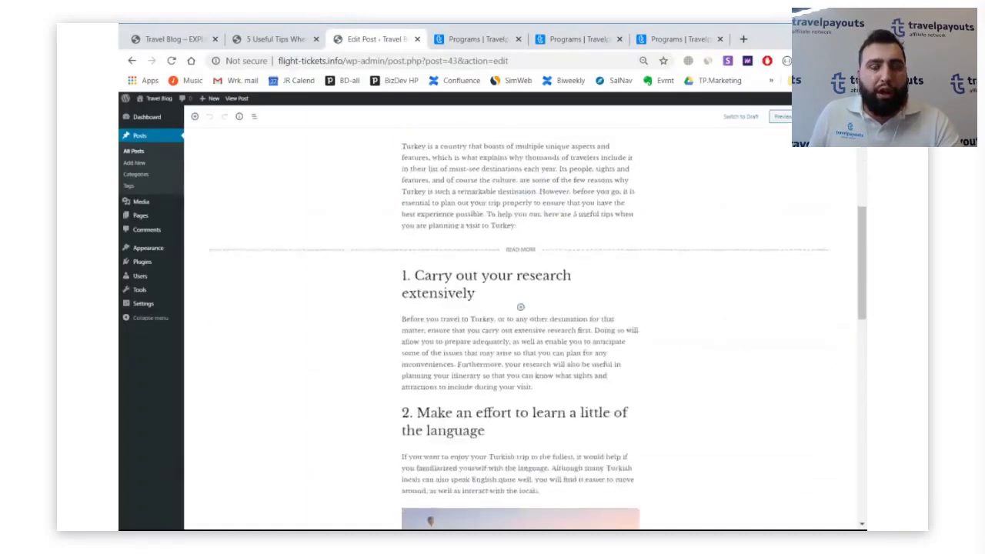
pyautogui.click(534, 324)
pyautogui.press('Return')
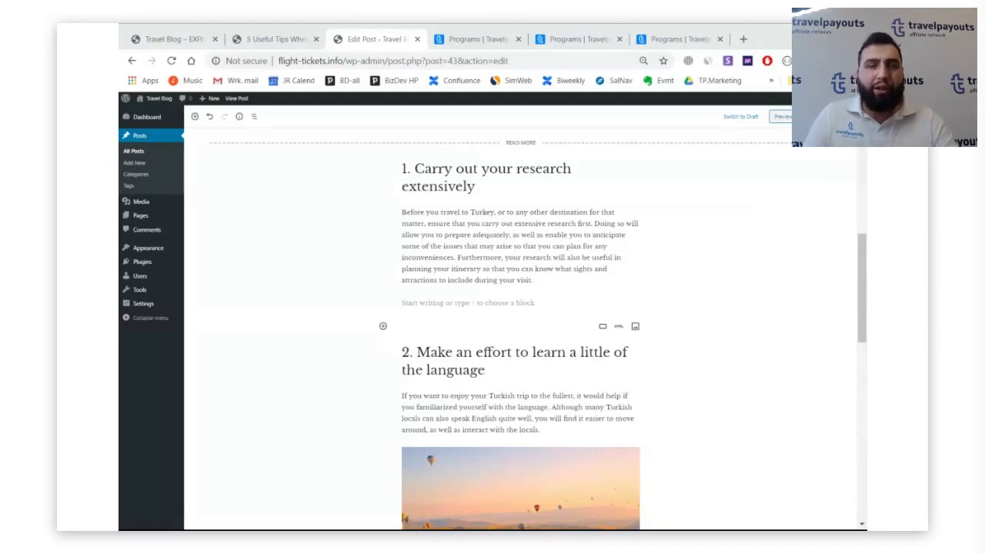
# - Type 'Look for cheapest flight fares at kiwi.com' under the research section
pyautogui.click(520, 308)
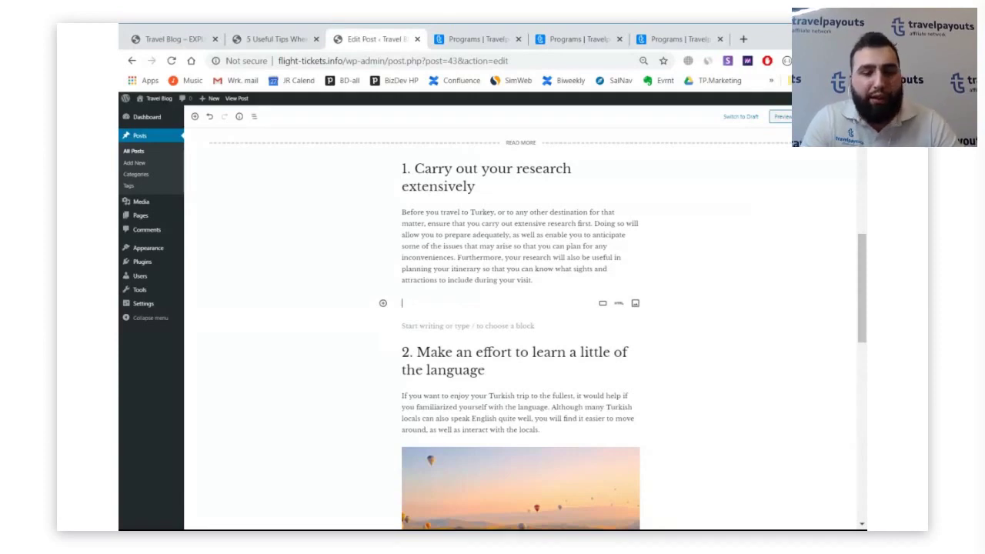
pyautogui.write('1')
pyautogui.write('ook for c')
pyautogui.write('heaper')
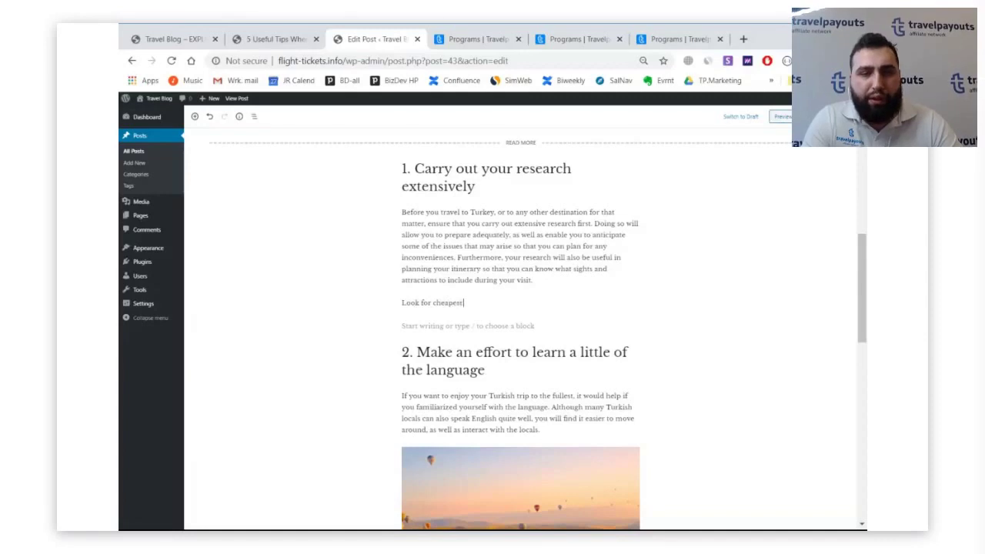
pyautogui.write('t flight')
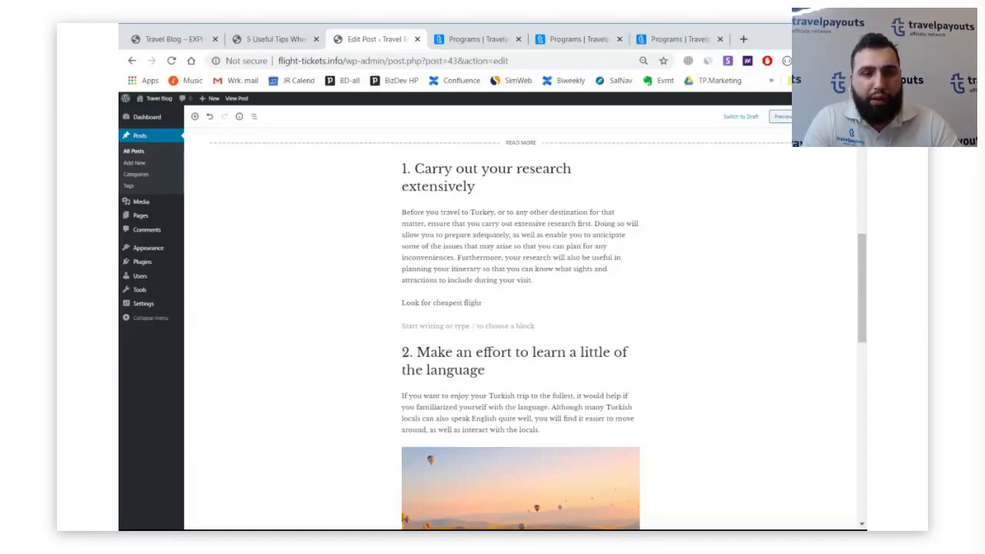
pyautogui.write(' fares he')
pyautogui.write('KIWI')
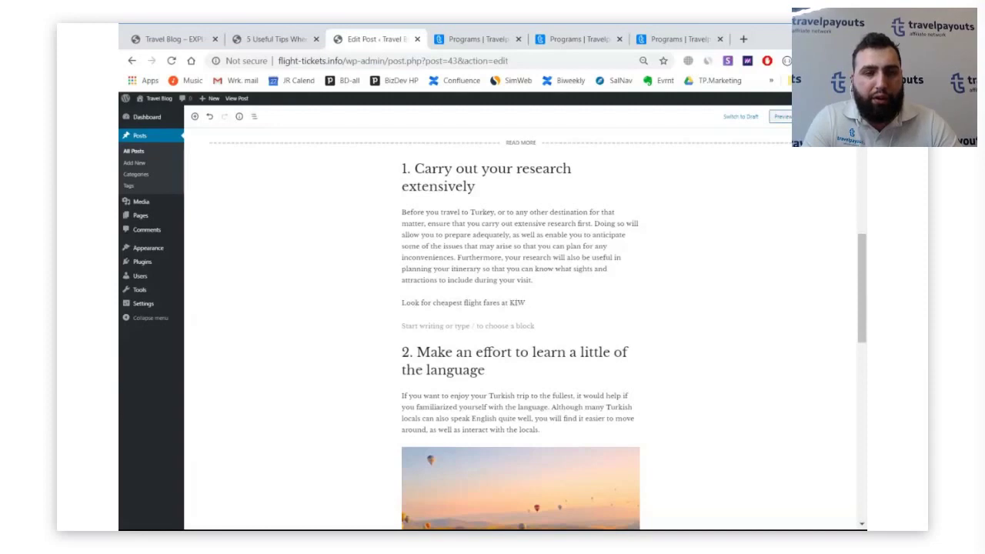
pyautogui.press('BackSpace')
pyautogui.press('BackSpace')
pyautogui.press('BackSpace')
pyautogui.press('BackSpace')
pyautogui.write('kiwi.com')
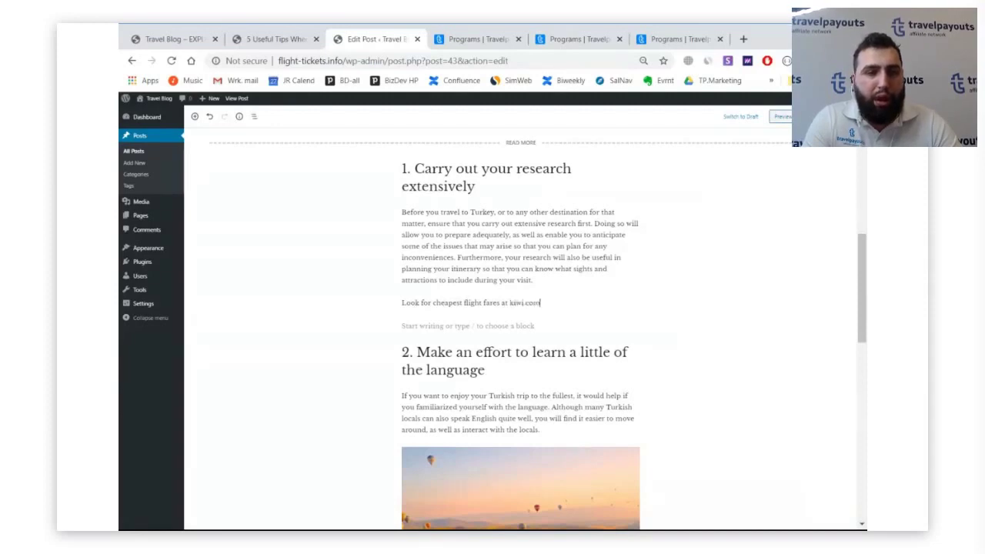
# - Link the whole flight fares line to the copied Travelpayouts affiliate URL
pyautogui.tripleClick(473, 303)
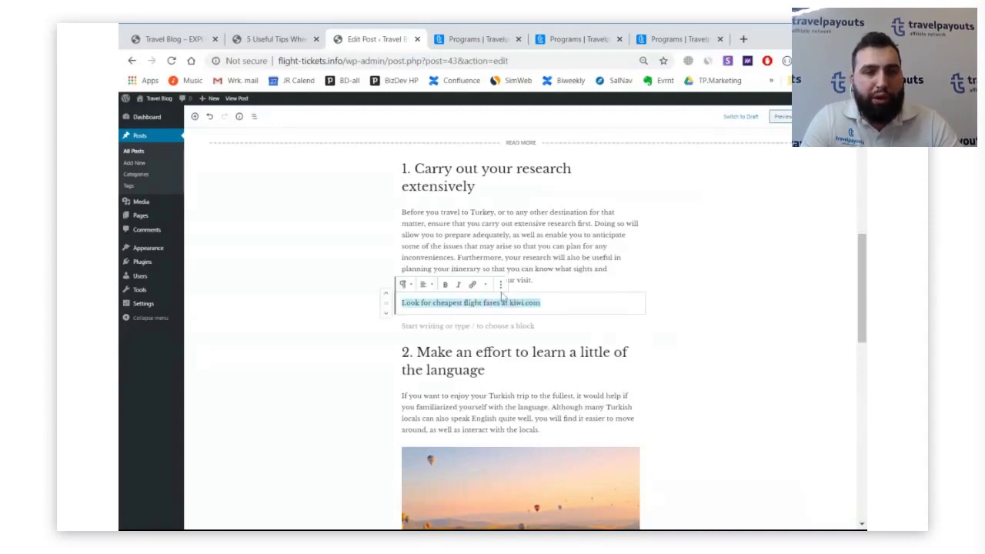
pyautogui.click(472, 285)
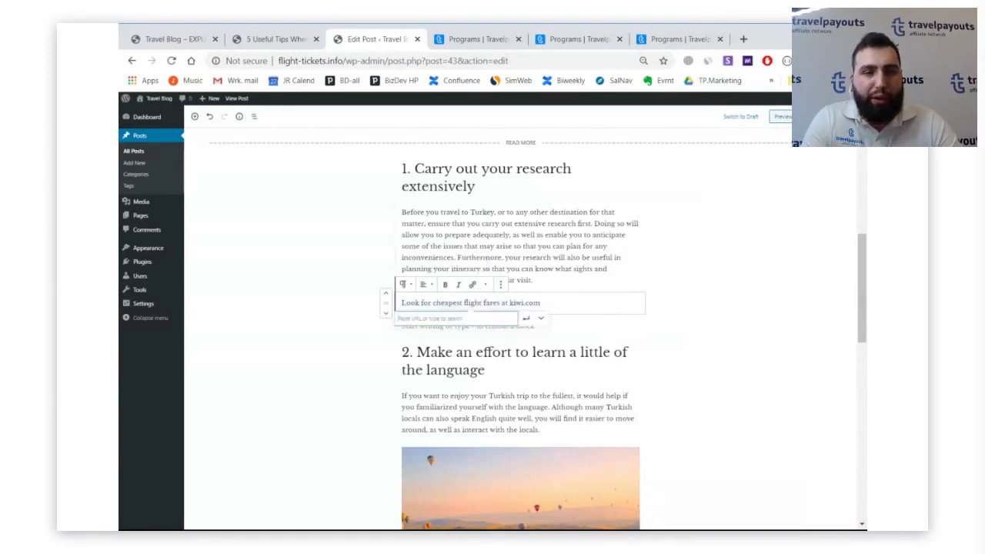
pyautogui.hotkey('ctrl', 'v')
pyautogui.press('Return')
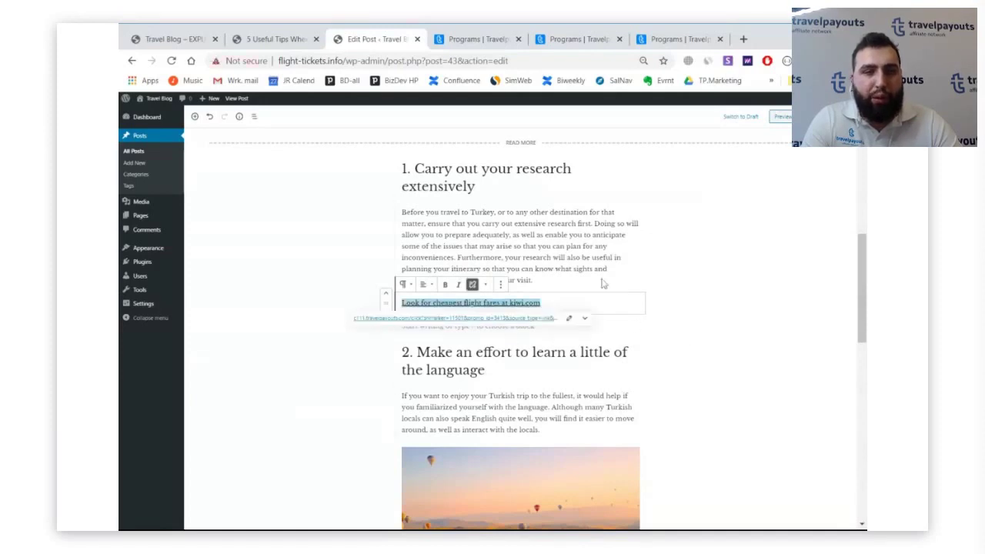
pyautogui.click(594, 257)
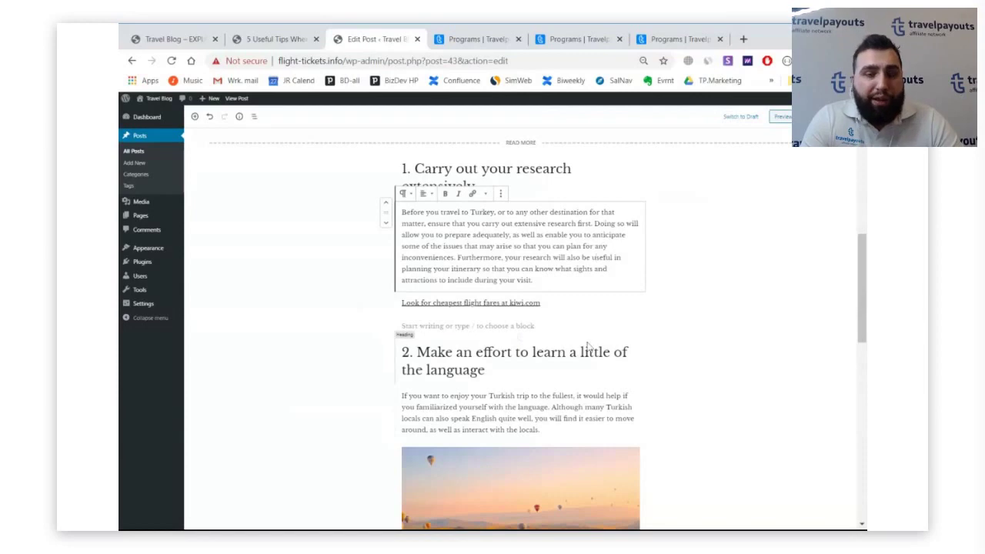
# - Add an empty block after section 2's language paragraph
pyautogui.scroll(-3, 570, 293)
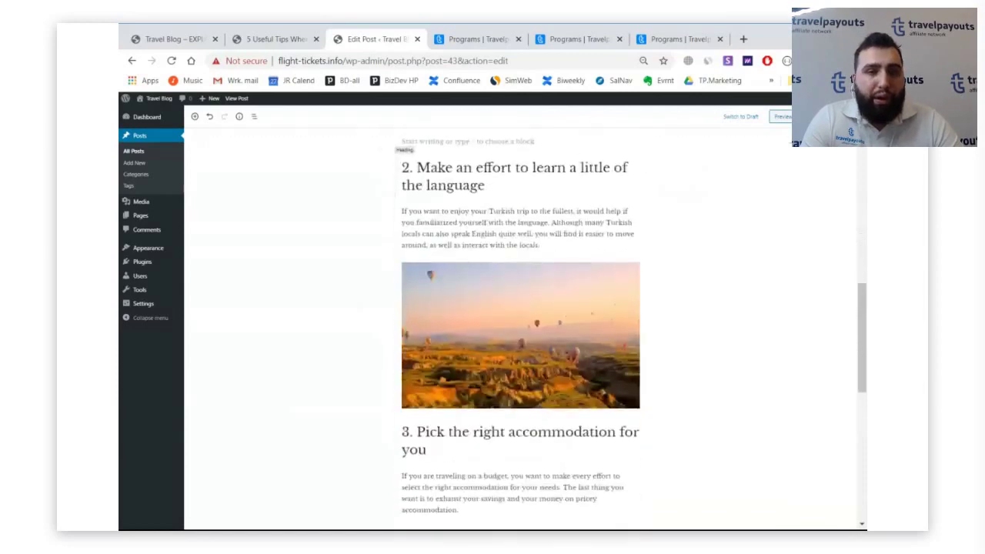
pyautogui.scroll(5, 570, 293)
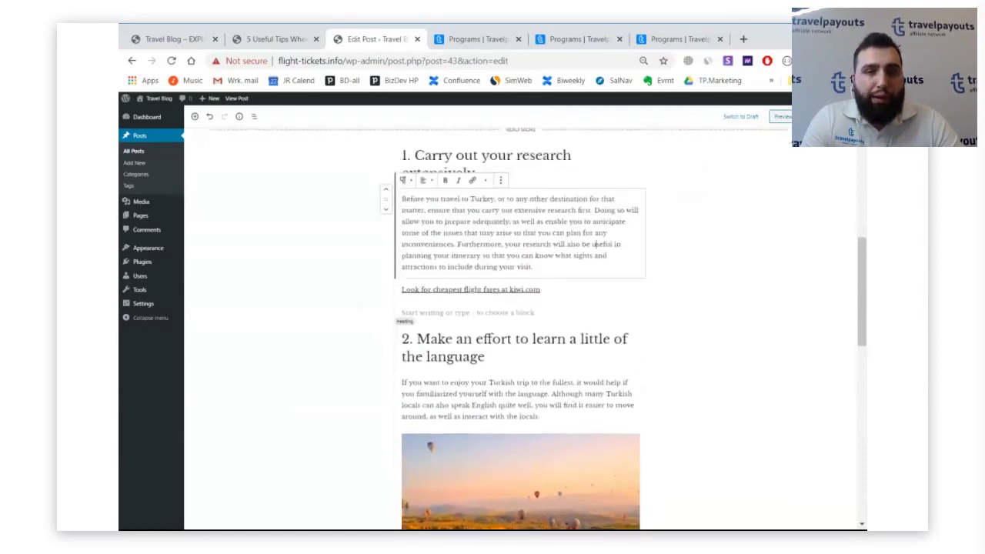
pyautogui.scroll(-2, 552, 345)
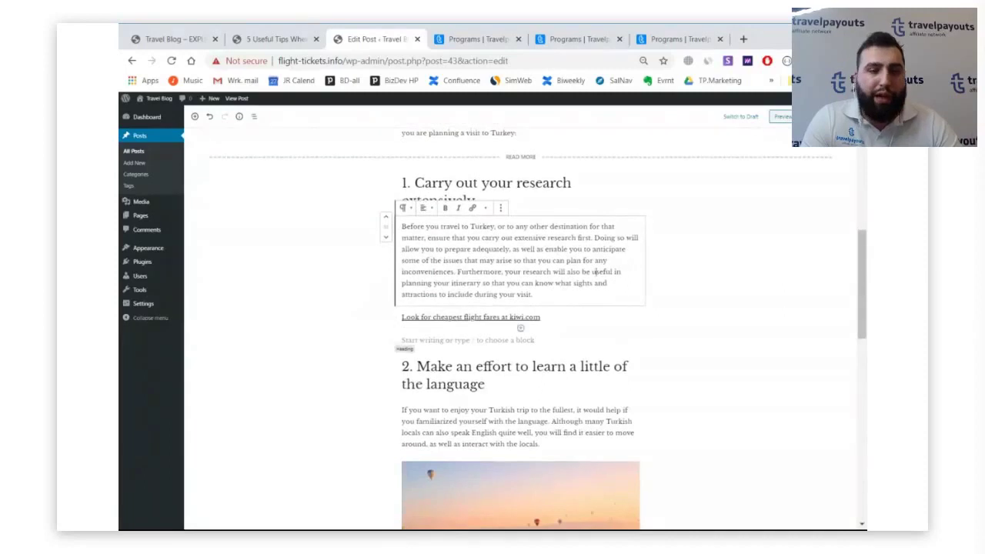
pyautogui.scroll(-5, 560, 416)
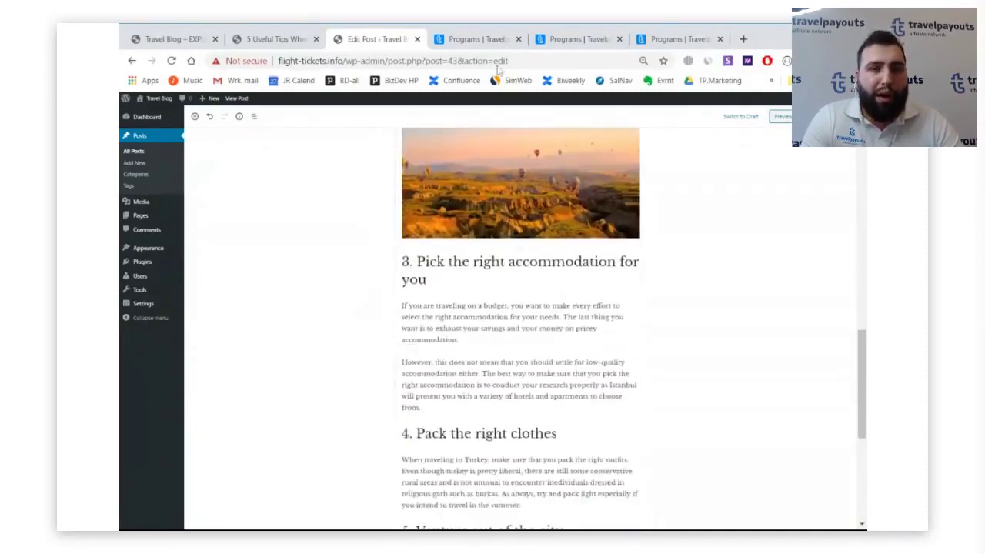
pyautogui.scroll(4, 520, 369)
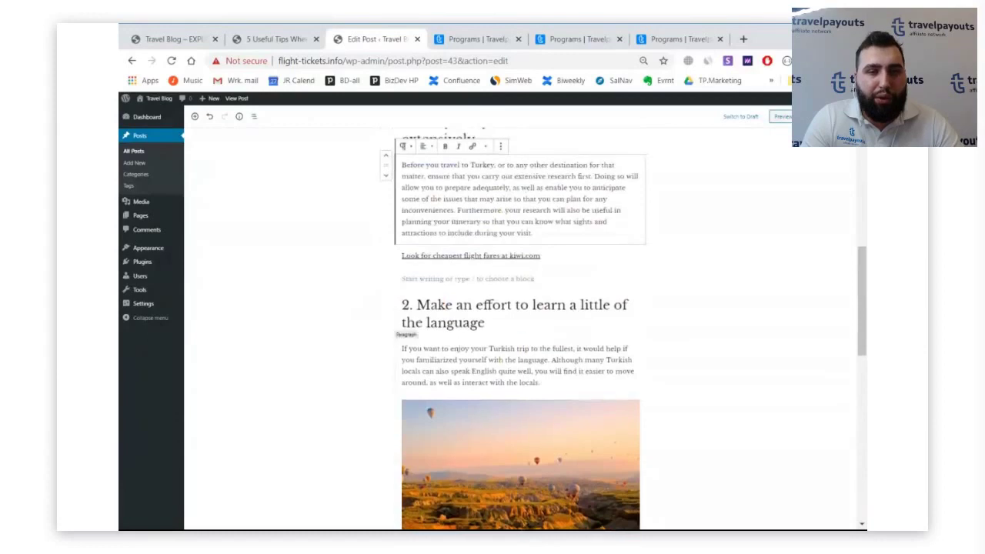
pyautogui.click(520, 393)
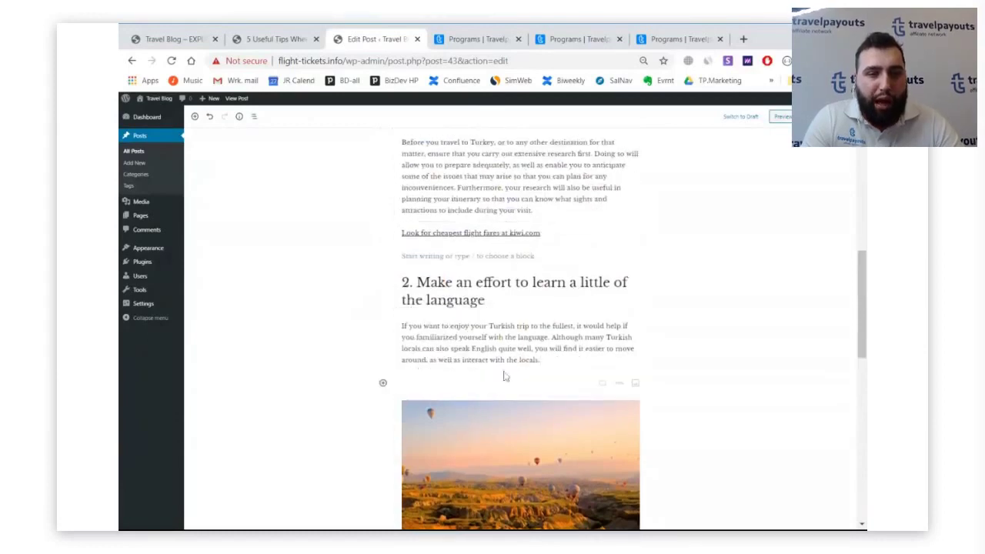
# - Insert a 'Purchase flights at kiwi.com' Button block linked to the pasted affiliate URL
pyautogui.click(383, 383)
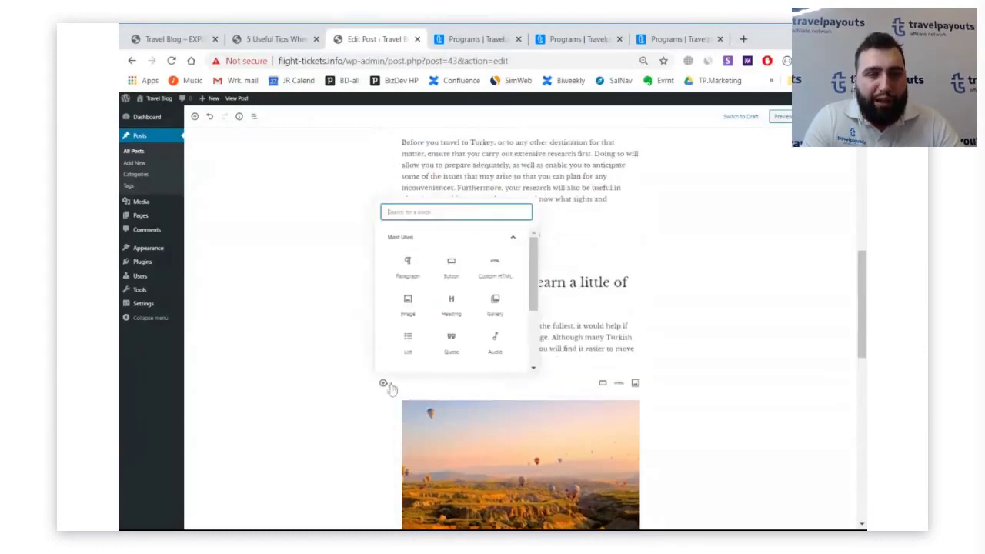
pyautogui.click(451, 260)
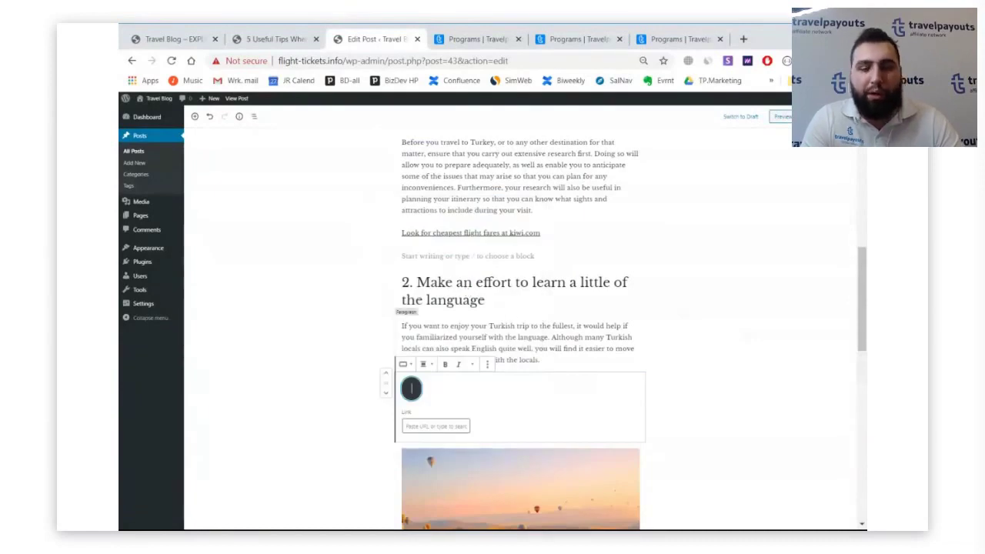
pyautogui.write('Buy')
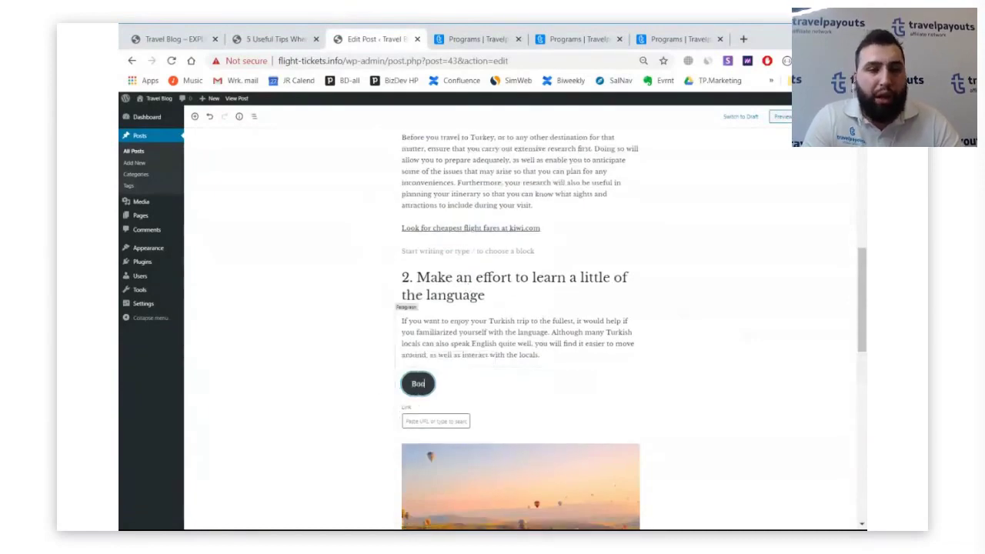
pyautogui.press('BackSpace')
pyautogui.press('BackSpace')
pyautogui.press('BackSpace')
pyautogui.write('Purchase flights at KIW')
pyautogui.press('BackSpace')
pyautogui.press('BackSpace')
pyautogui.press('BackSpace')
pyautogui.write('kiwi.com')
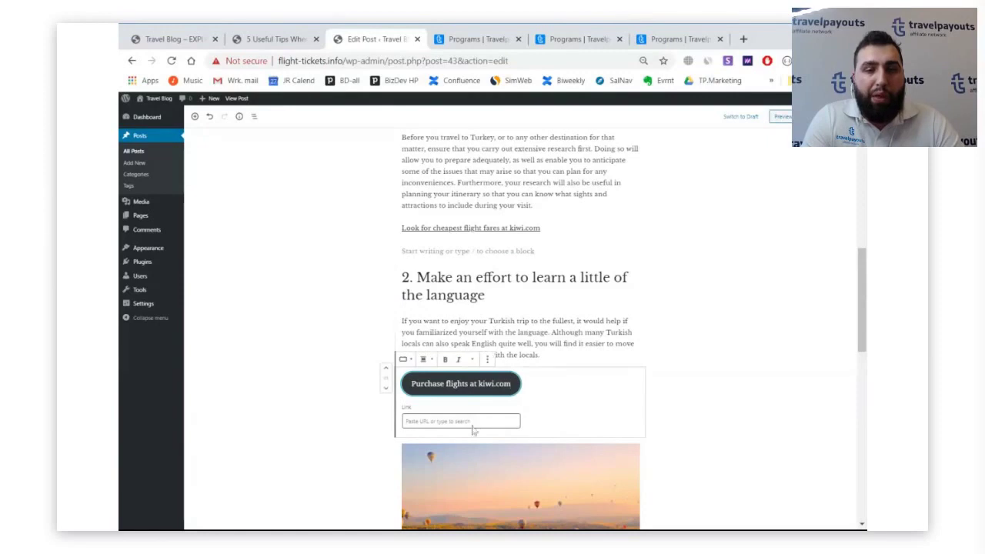
pyautogui.click(447, 420)
pyautogui.hotkey('ctrl', 'v')
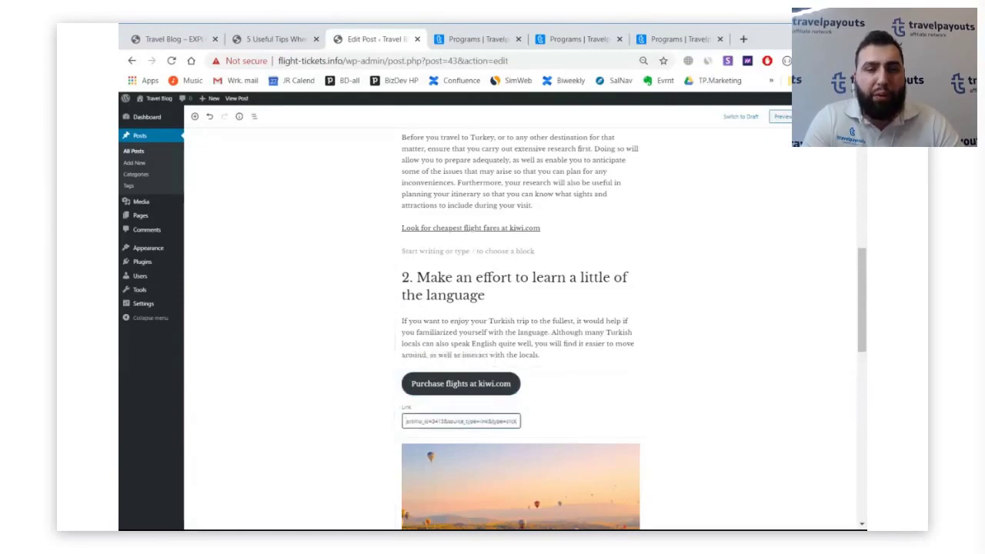
pyautogui.click(590, 344)
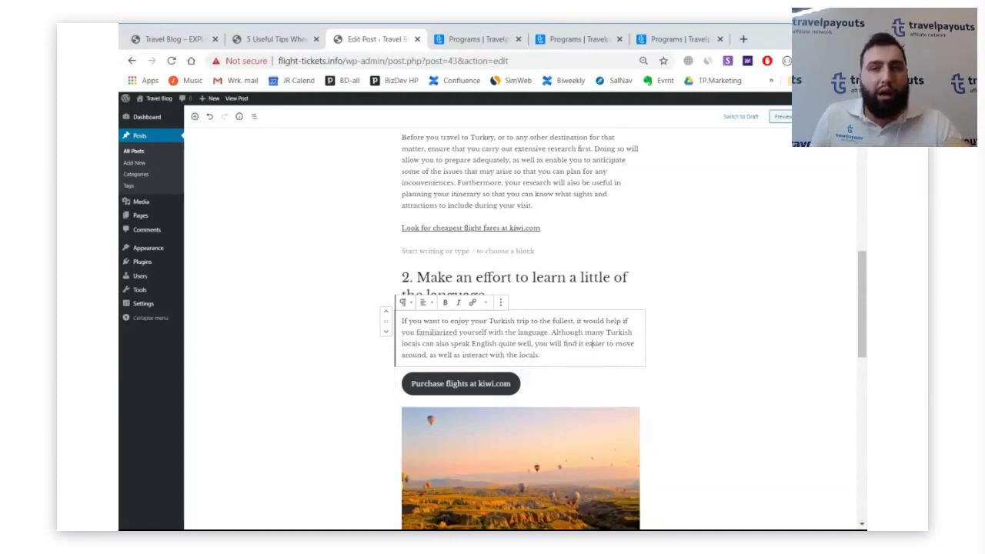
# - Save the updated Turkey post with Ctrl+S
pyautogui.scroll(5, 791, 220)
pyautogui.scroll(-5, 765, 223)
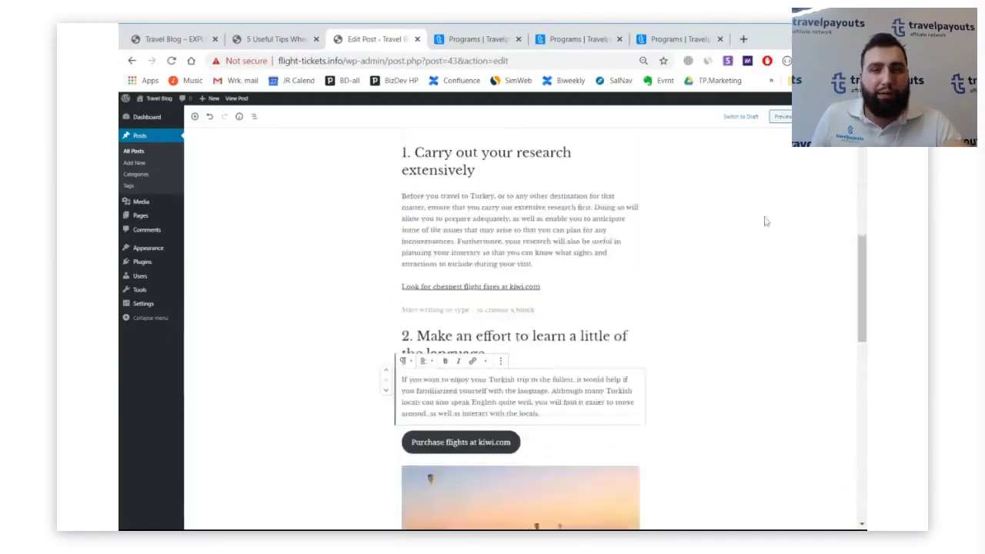
pyautogui.scroll(-2, 729, 273)
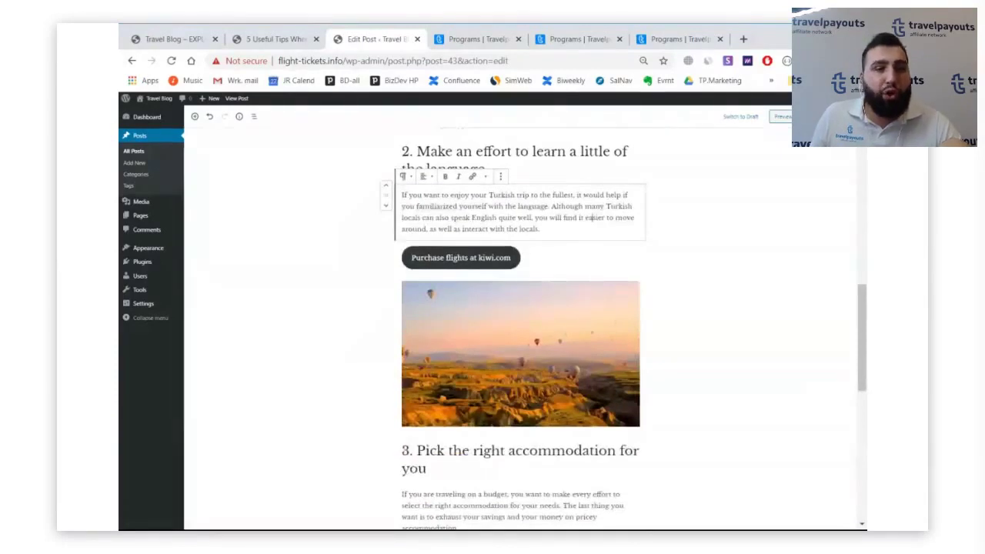
pyautogui.hotkey('ctrl', 's')
# - Reload the live post and check the kiwi.com flight fares line and new button
pyautogui.click(286, 42)
pyautogui.press('F5')
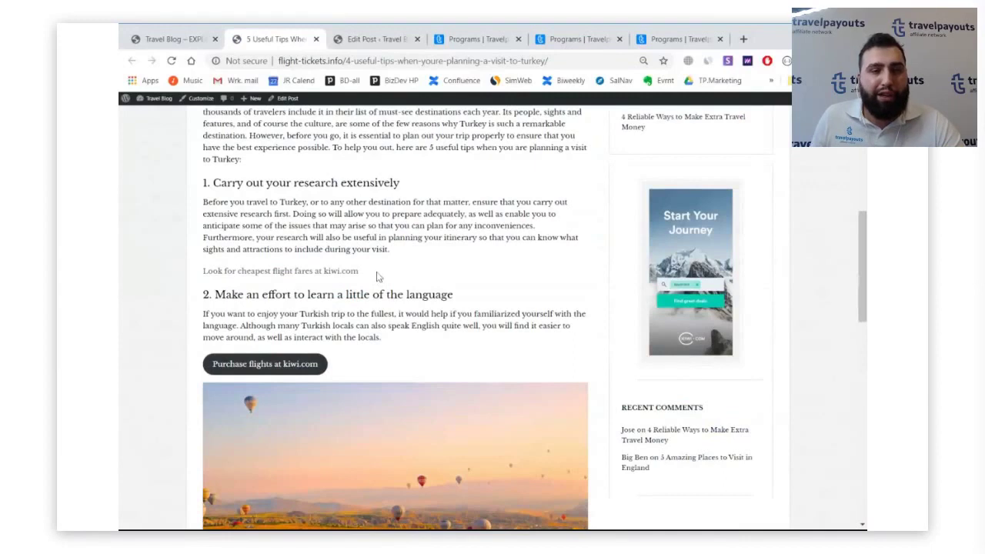
pyautogui.moveTo(377, 279); pyautogui.dragTo(203, 274)
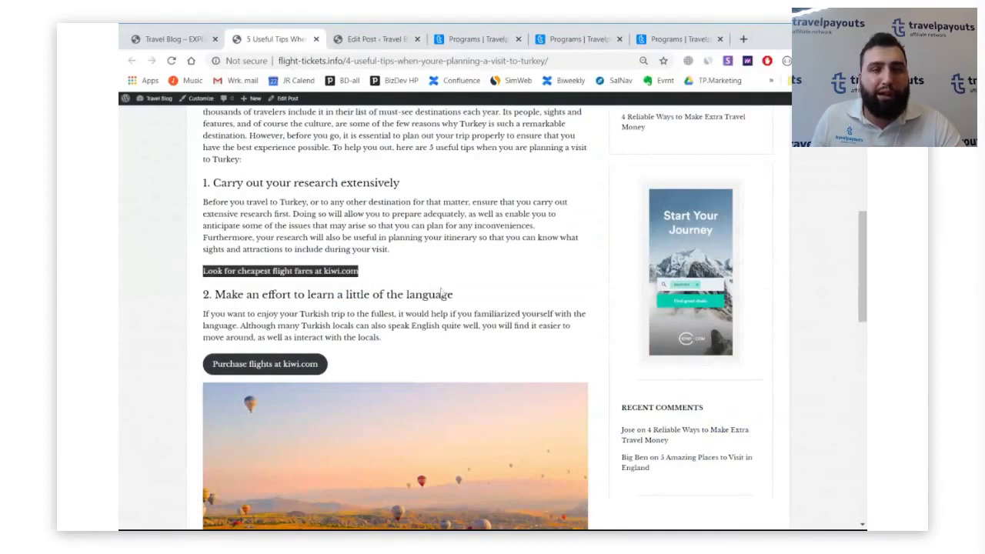
pyautogui.click(386, 276)
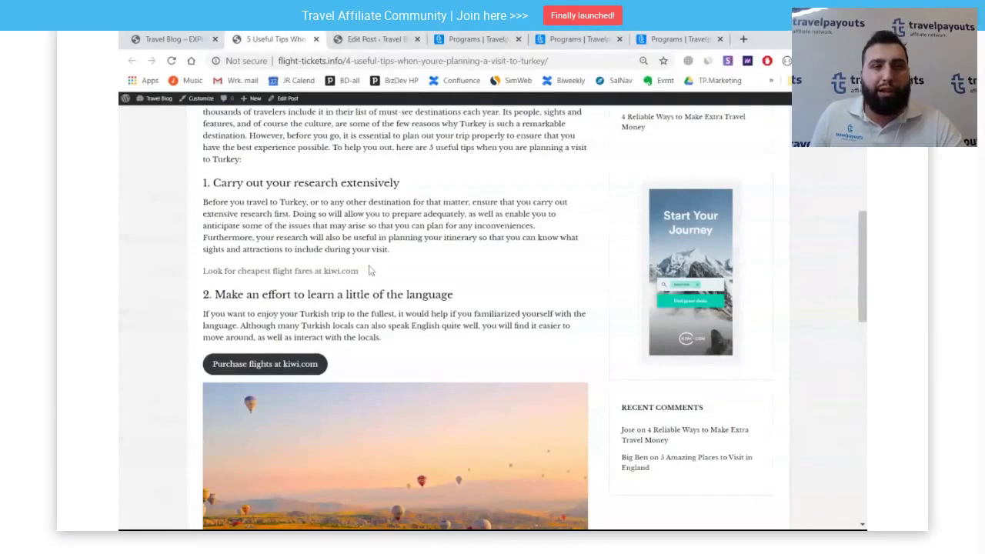
pyautogui.click(372, 43)
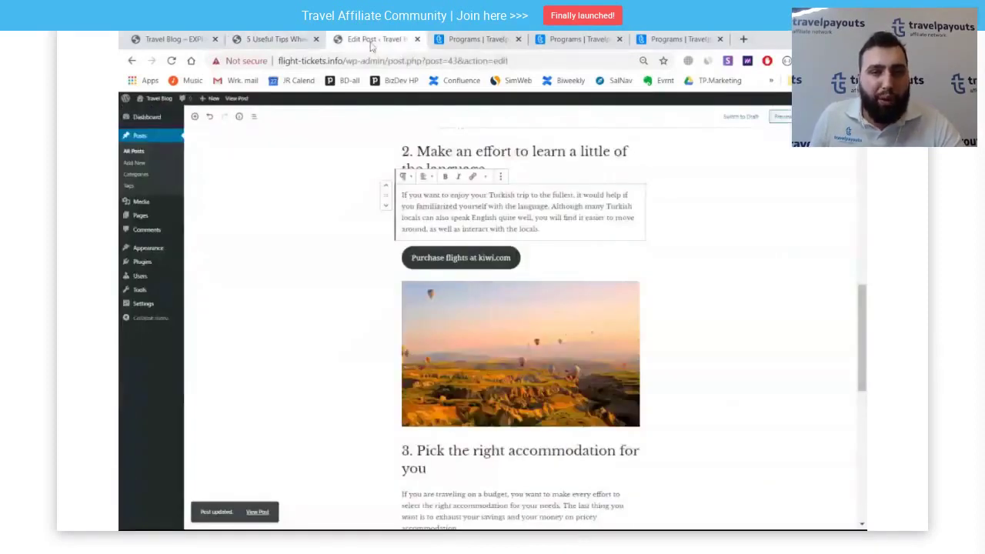
pyautogui.click(274, 40)
pyautogui.scroll(-1, 323, 279)
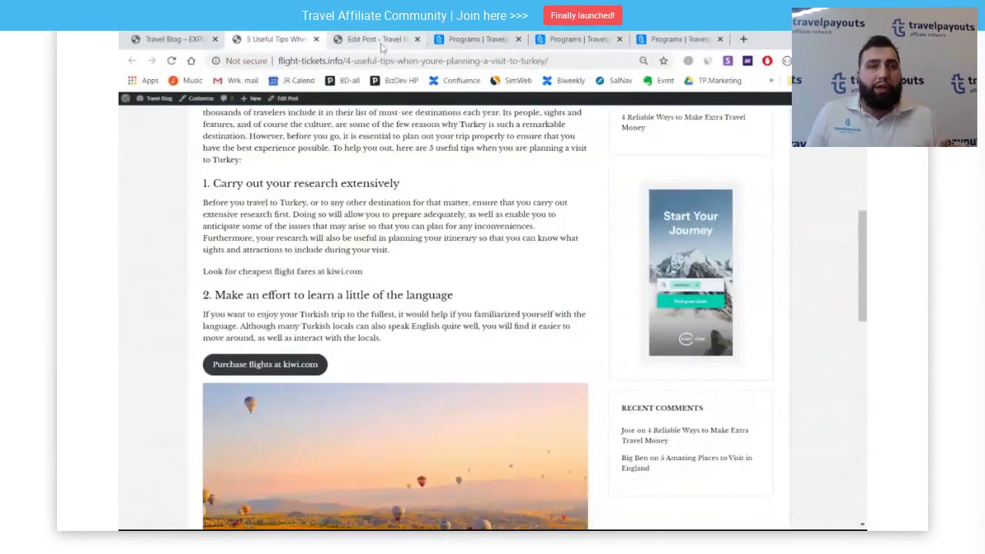
# - Go to the Hotels.com program's Tools > Widgets and customize the Search form widget
pyautogui.click(577, 39)
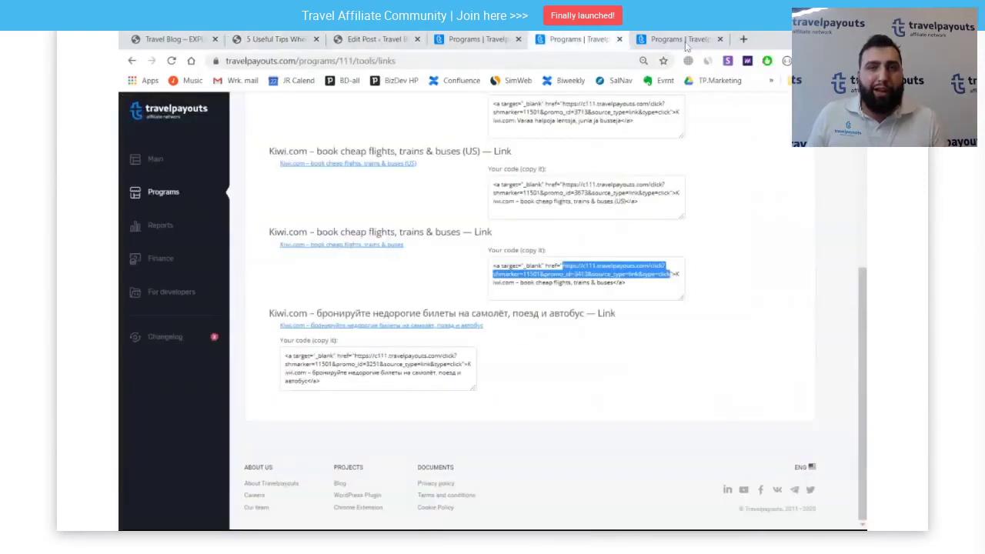
pyautogui.click(677, 40)
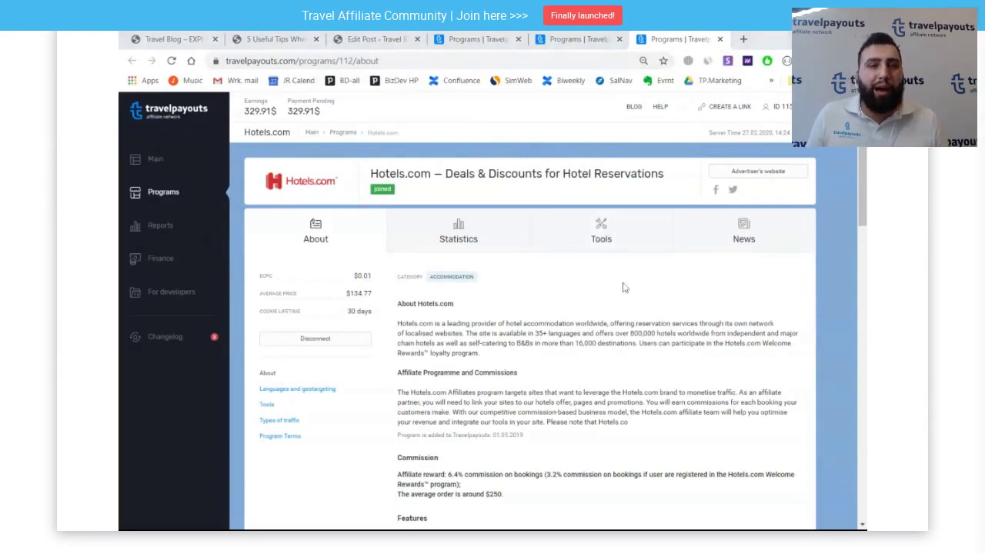
pyautogui.click(607, 245)
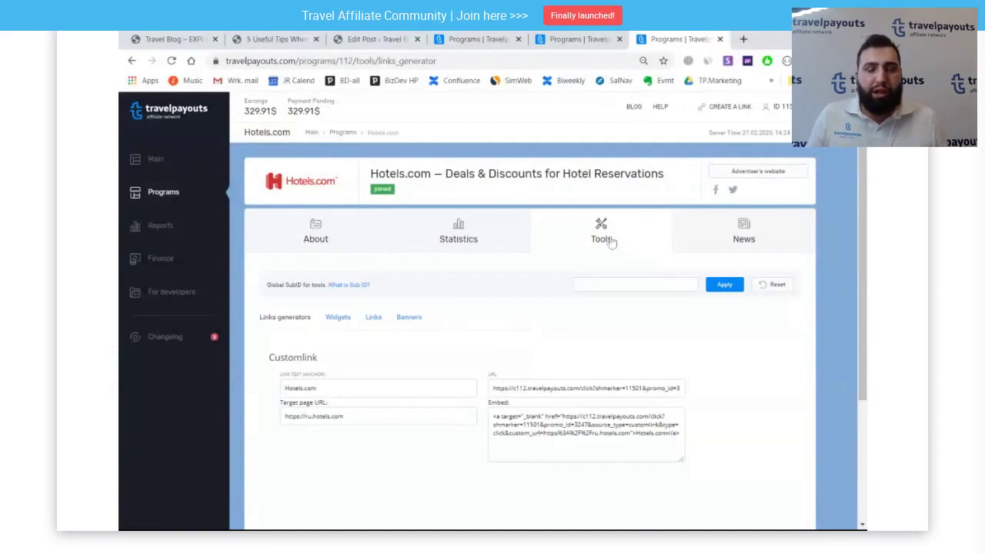
pyautogui.click(336, 318)
pyautogui.scroll(-2, 493, 307)
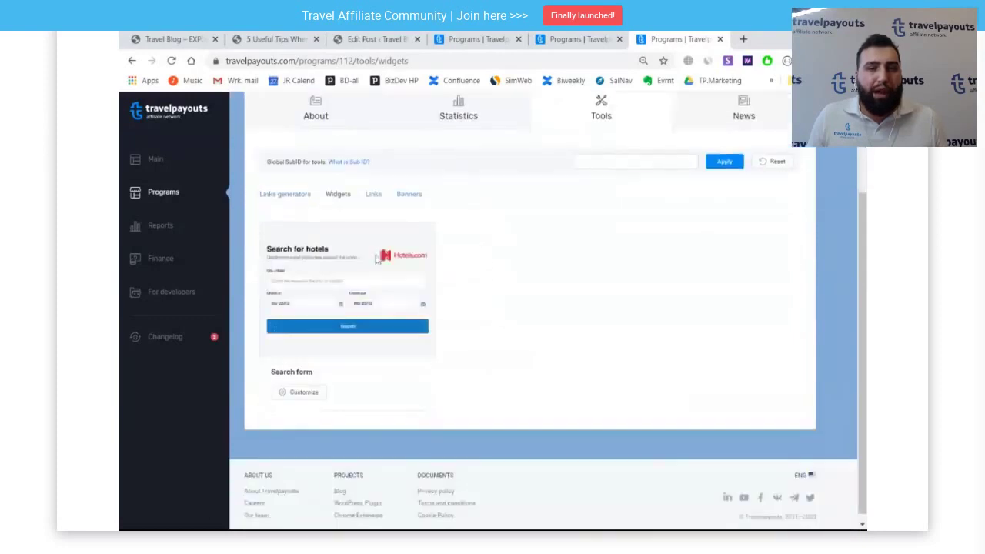
pyautogui.click(304, 393)
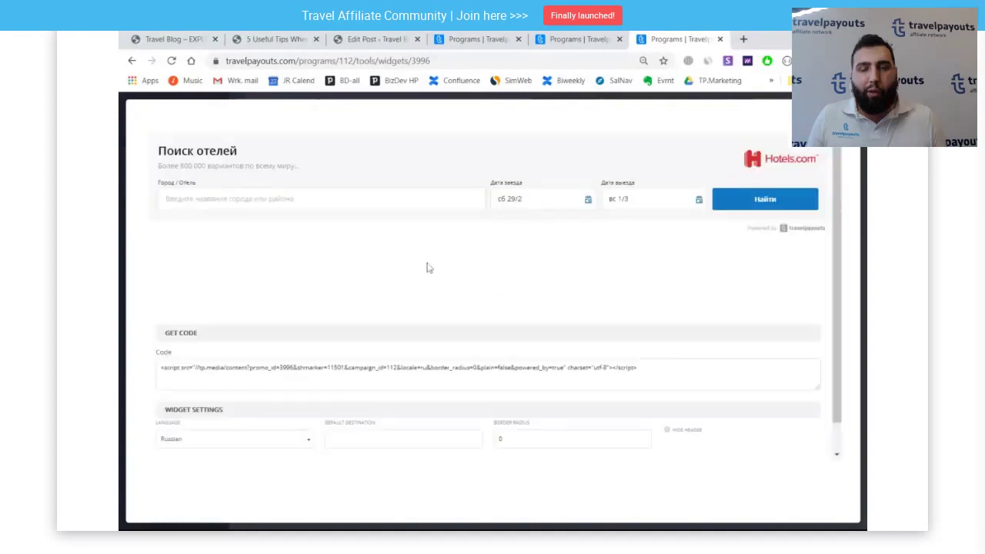
# - Set the Hotels.com widget language to English and default destination to Istanbul
pyautogui.click(238, 455)
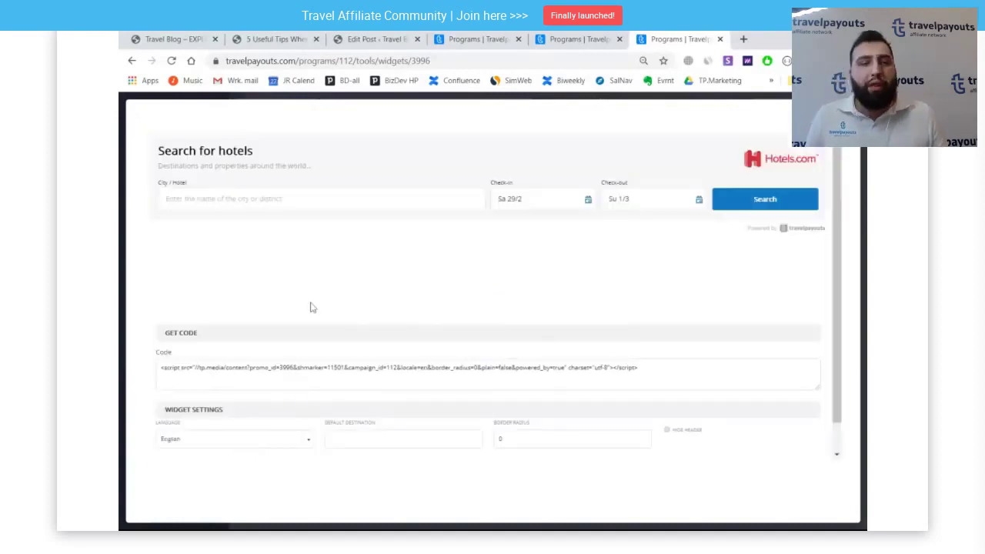
pyautogui.click(330, 439)
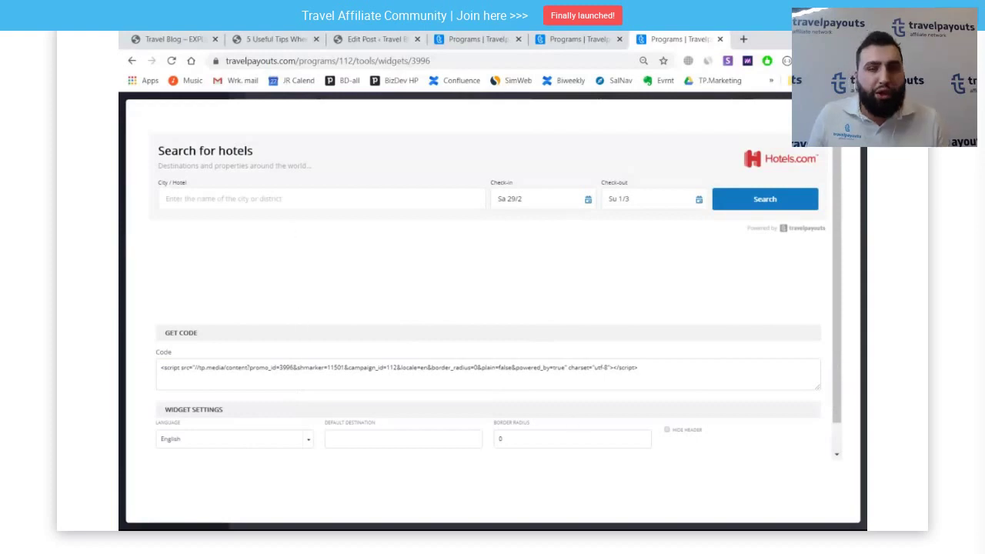
pyautogui.write('ist')
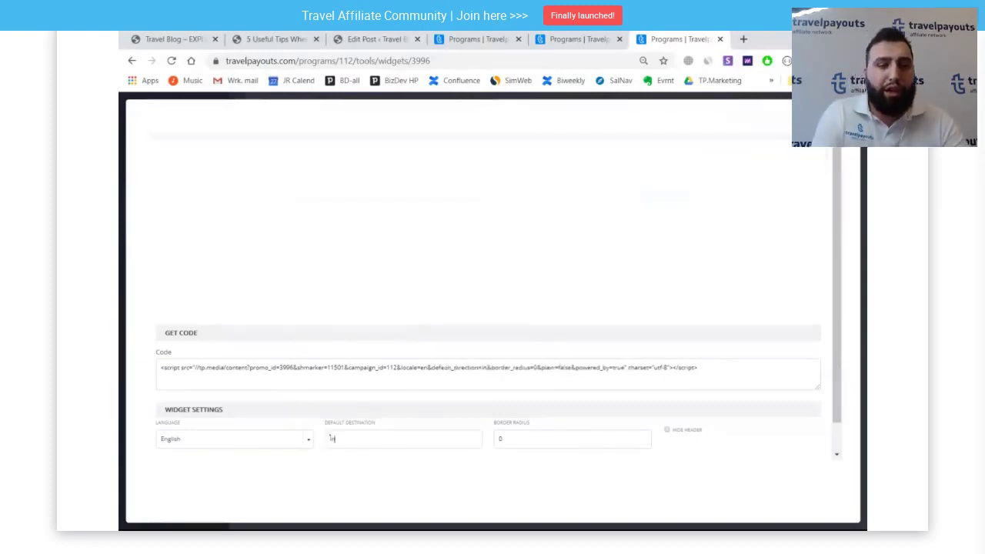
pyautogui.write('na')
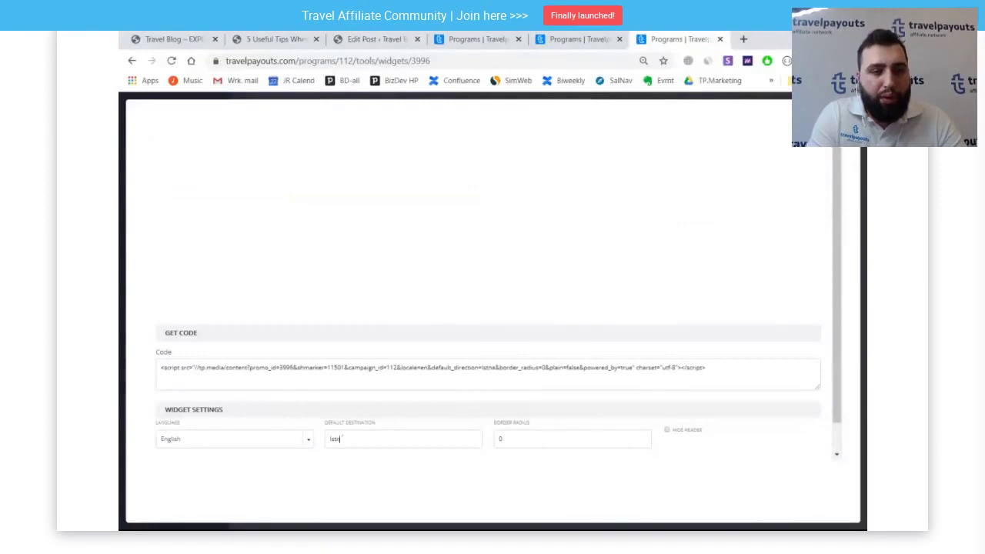
pyautogui.write('bul')
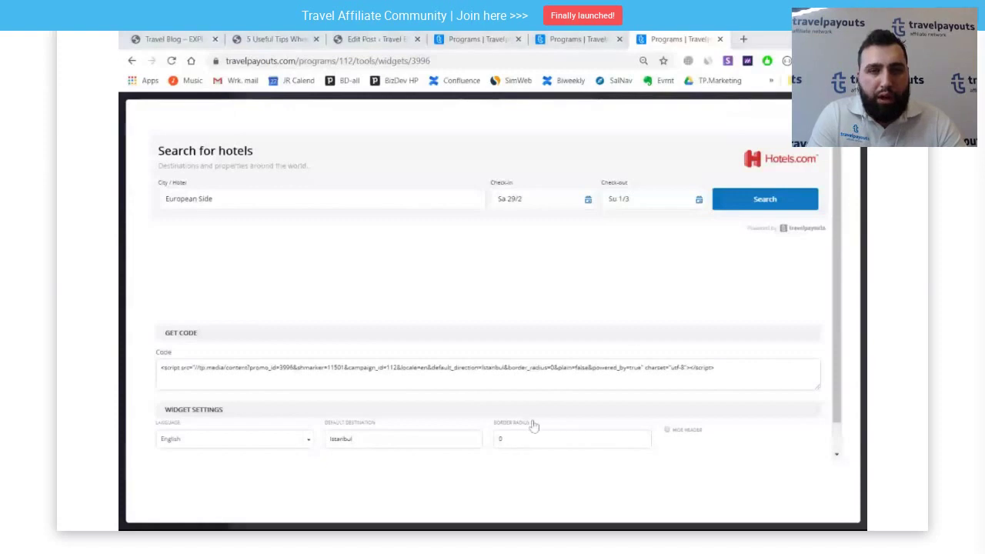
# - Copy the widget's embed code and return to the post's accommodation section in the editor
pyautogui.scroll(-1, 628, 276)
pyautogui.click(616, 339)
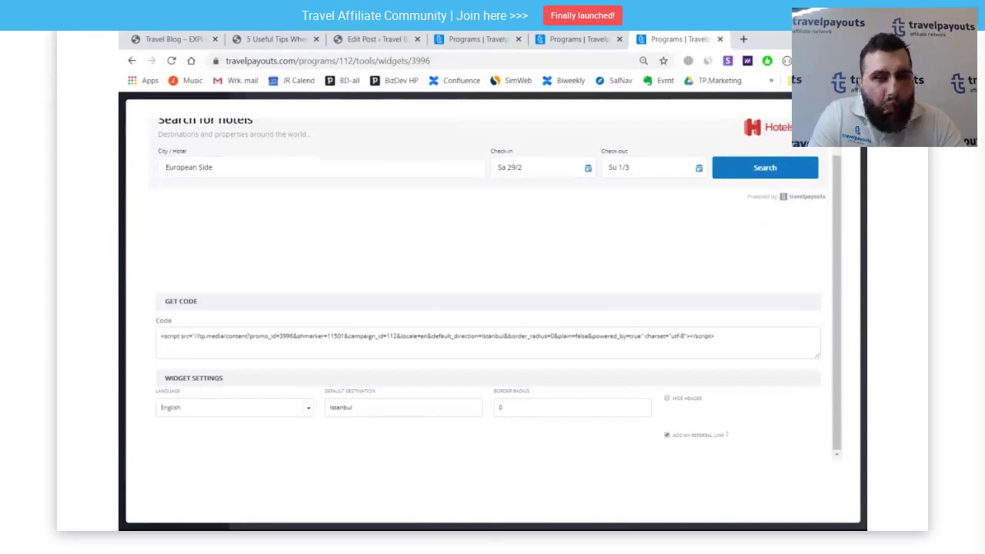
pyautogui.click(437, 336)
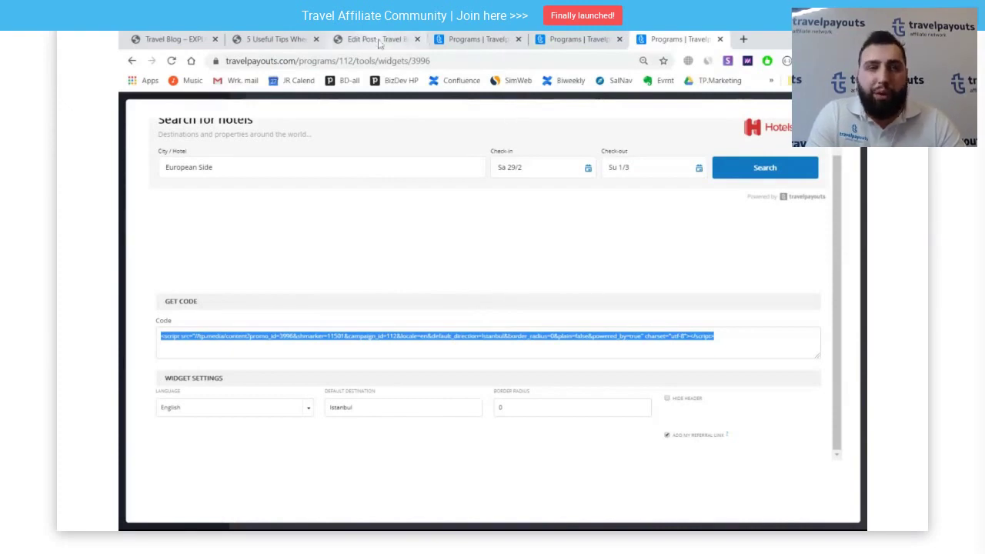
pyautogui.click(379, 43)
pyautogui.scroll(-8, 506, 261)
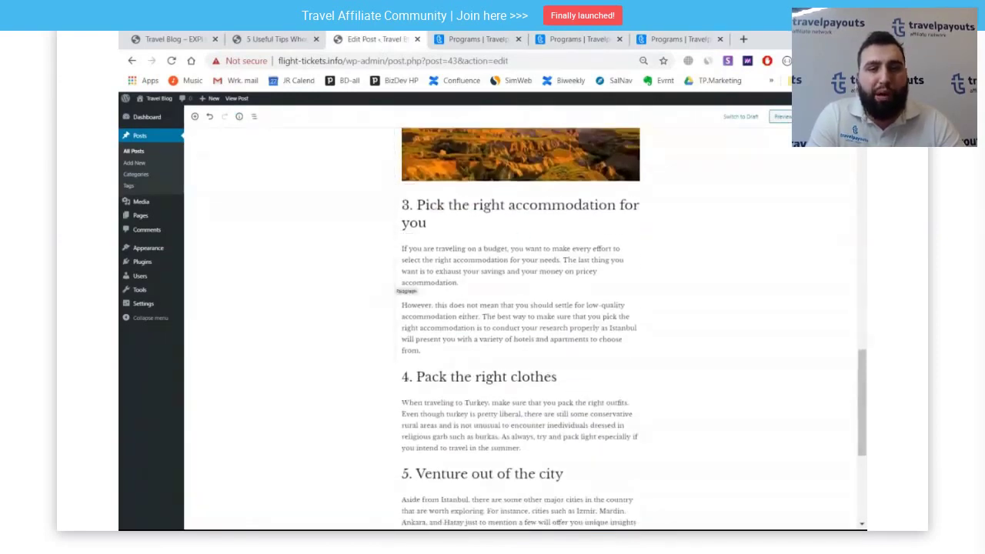
# - Paste the Hotels.com script into a Custom HTML block after section 3's paragraph and update the post
pyautogui.click(421, 350)
pyautogui.press('Return')
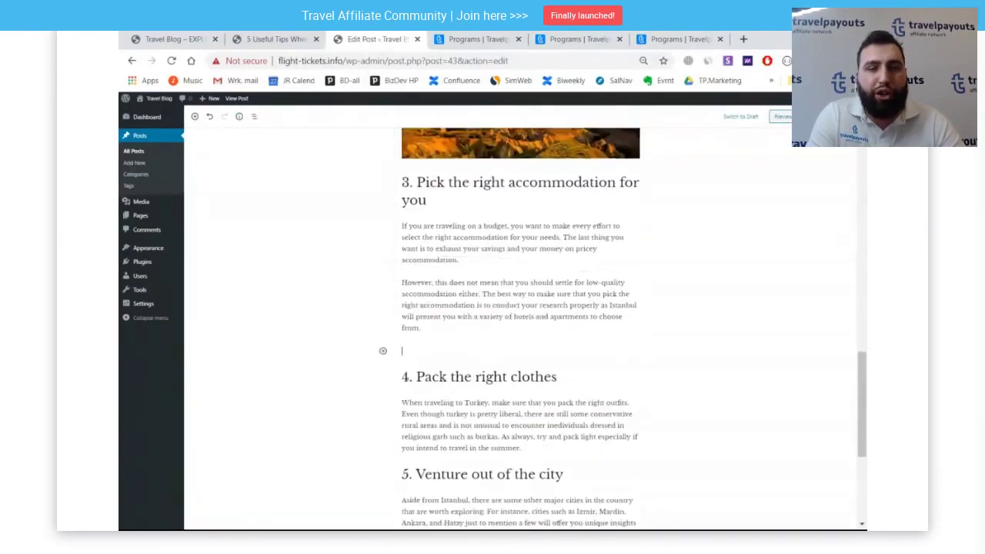
pyautogui.click(382, 351)
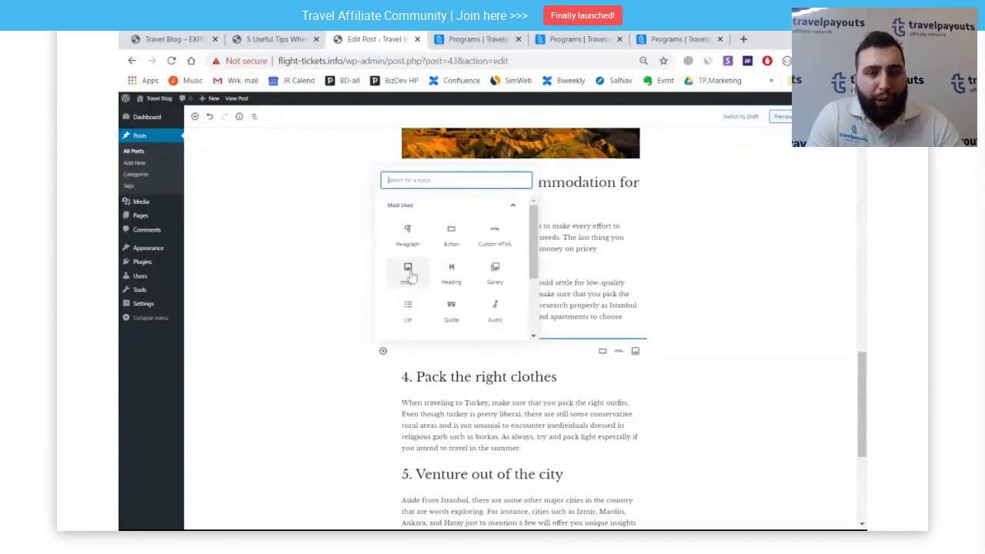
pyautogui.click(494, 237)
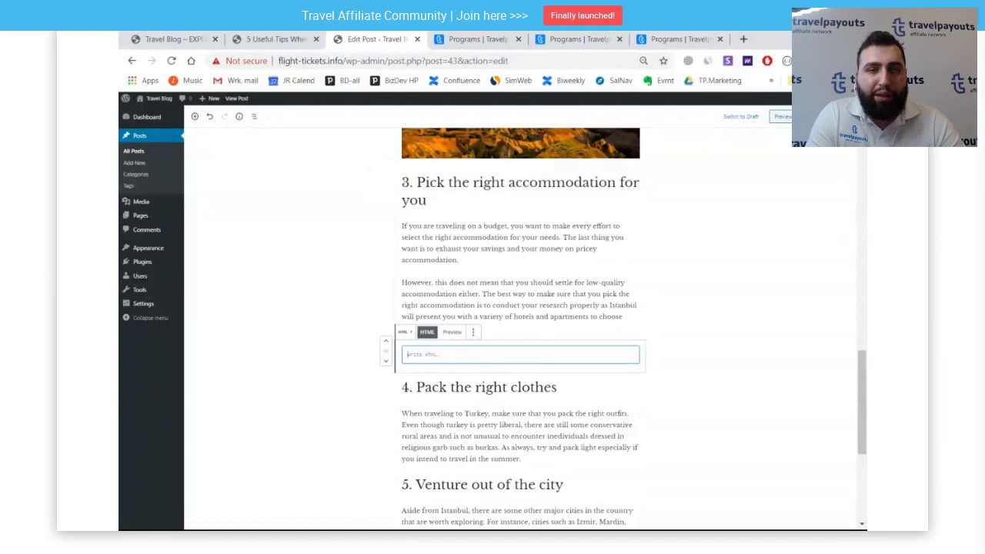
pyautogui.write('<script src="//tp.media/content?promo_id=1996&shmarker=21501&campaign_id=111&locale=en&default_direction=Istanbul&border_radius=0&plain=false&powered_by=true" charset="utf-8"></script>')
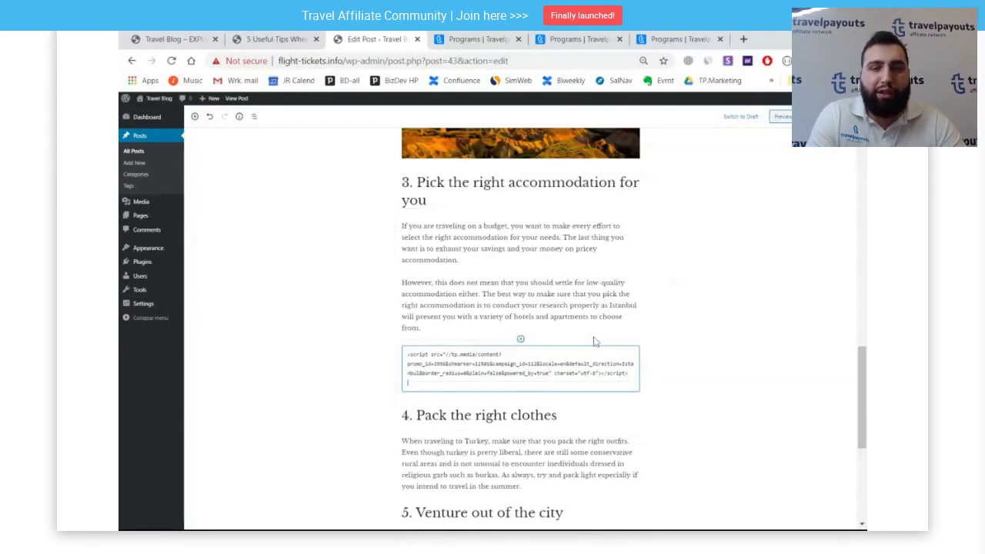
pyautogui.click(677, 347)
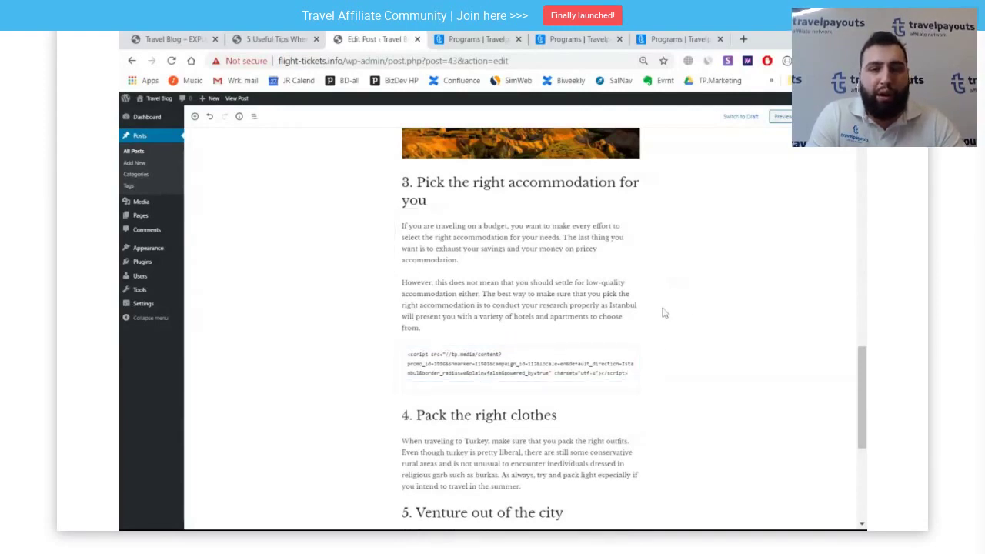
pyautogui.click(574, 364)
pyautogui.click(681, 361)
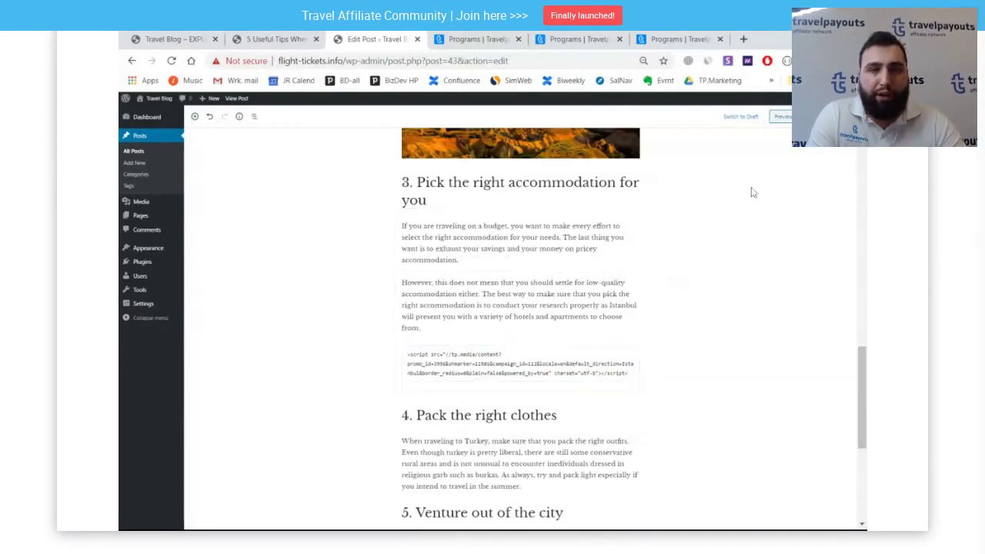
pyautogui.click(815, 116)
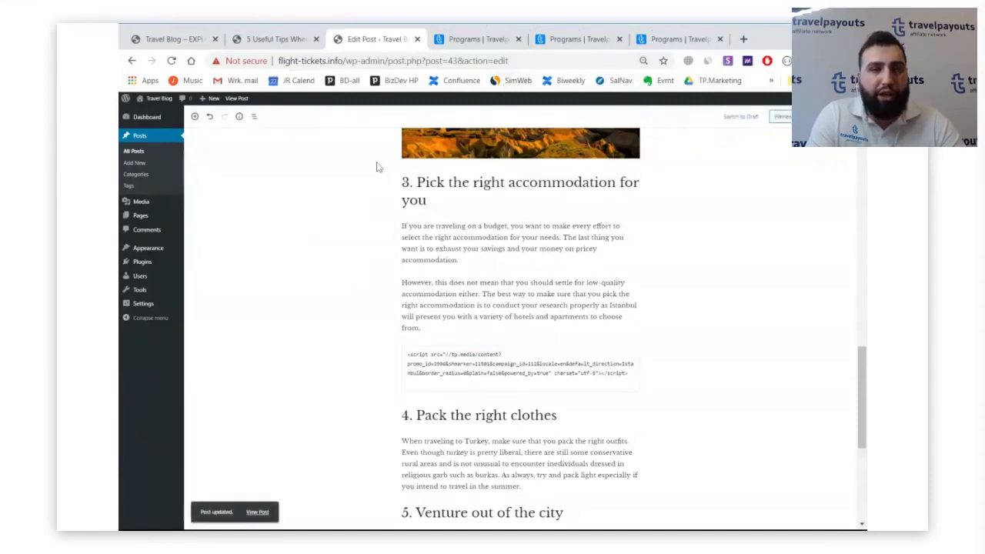
# - Reload the live post and scroll to section 3's Hotels.com search widget prefilled with European Side
pyautogui.click(290, 44)
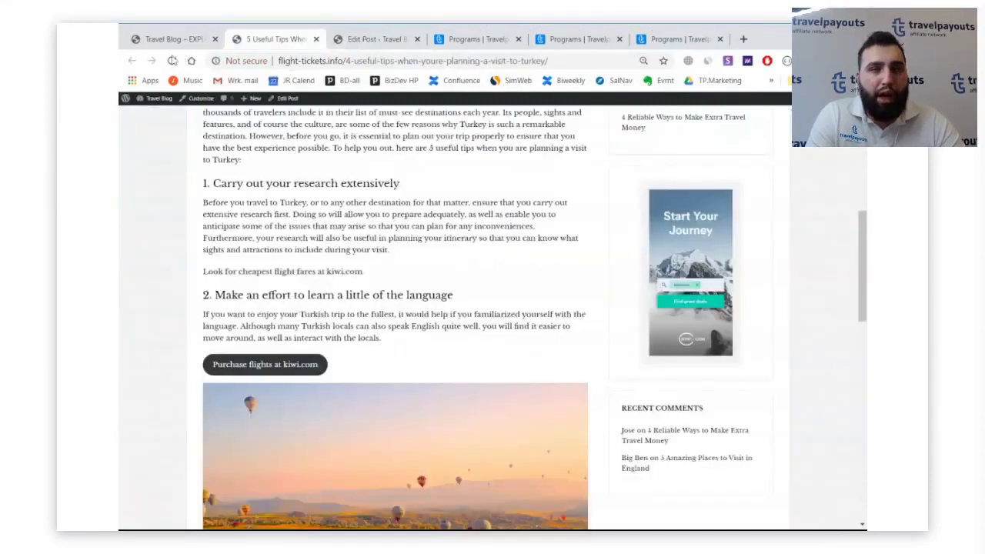
pyautogui.click(171, 61)
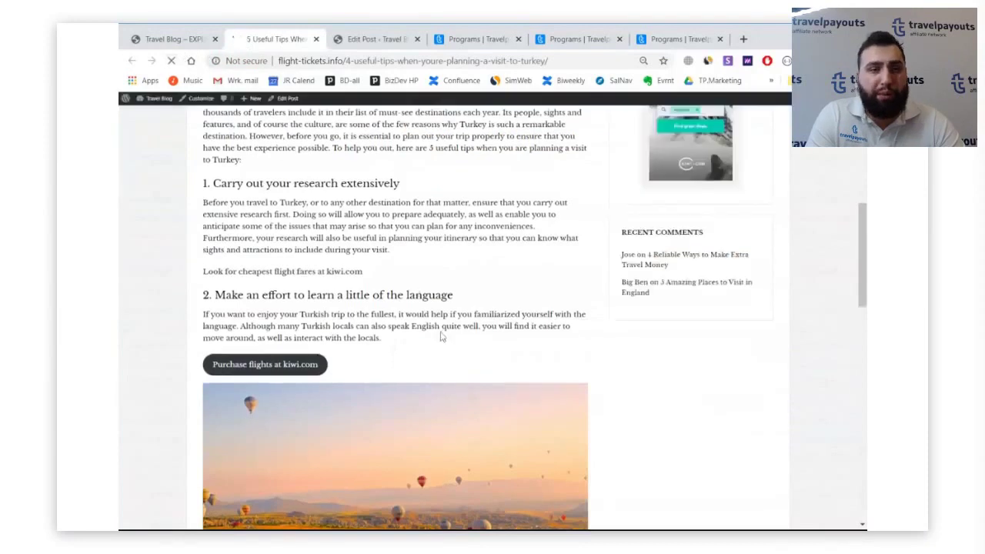
pyautogui.scroll(-7, 442, 336)
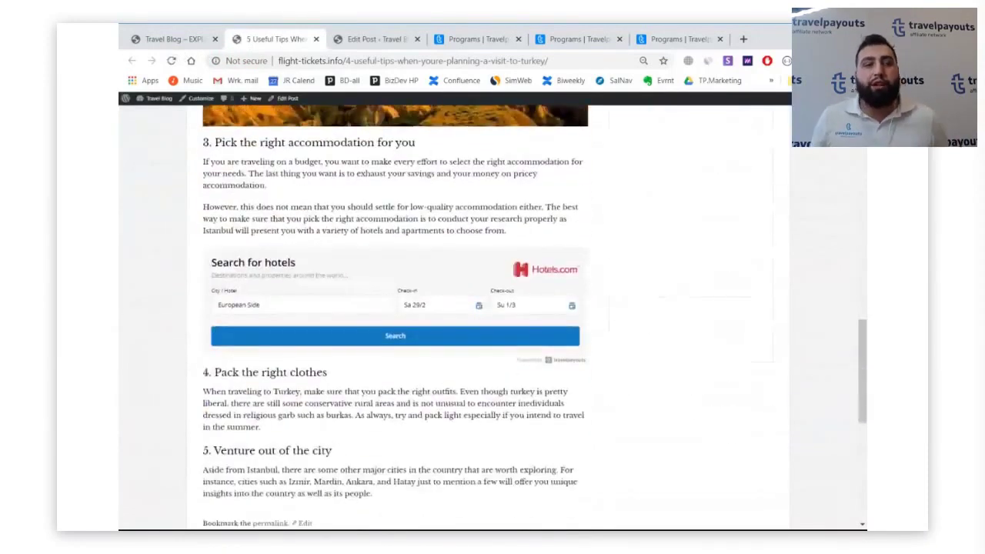
pyautogui.moveTo(473, 419); pyautogui.dragTo(400, 470)
pyautogui.click(320, 223)
pyautogui.scroll(5, 368, 270)
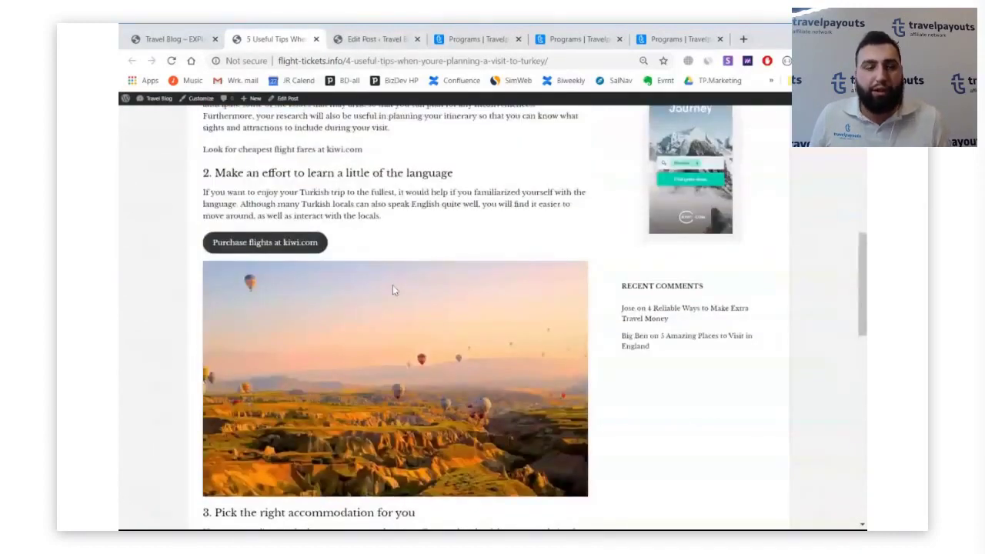
pyautogui.scroll(-4, 392, 289)
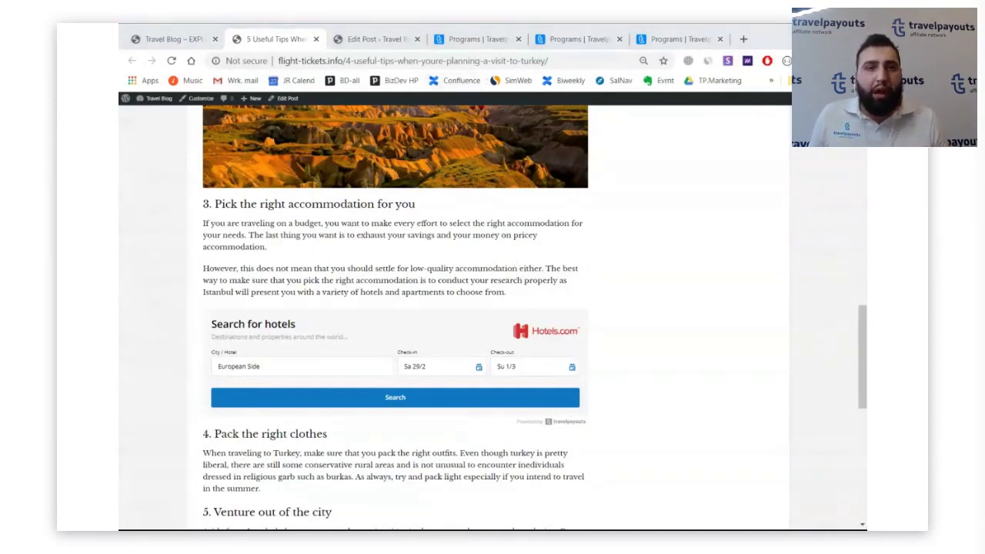
# - Open the Travelpayouts earnings statistics report and look over its program filter list
pyautogui.click(478, 40)
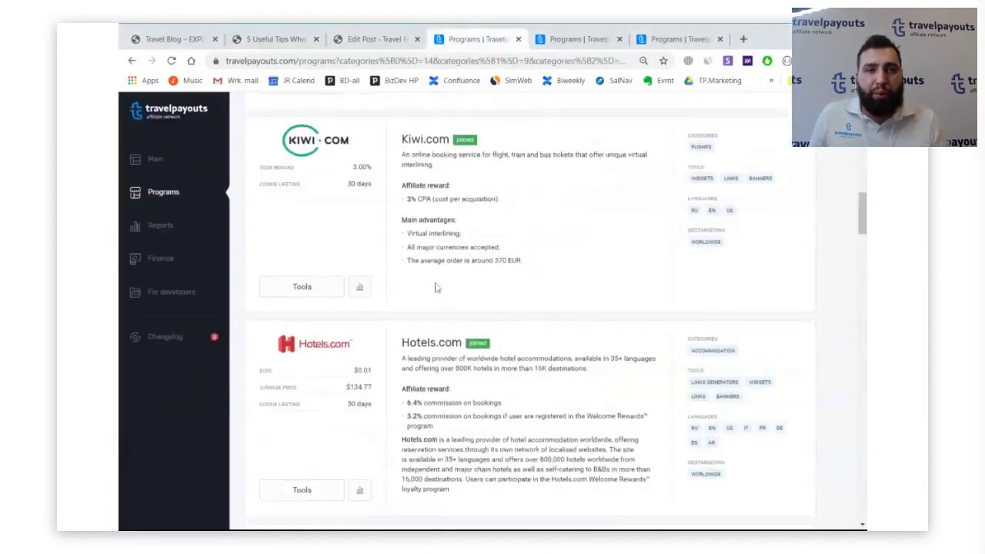
pyautogui.scroll(5, 434, 287)
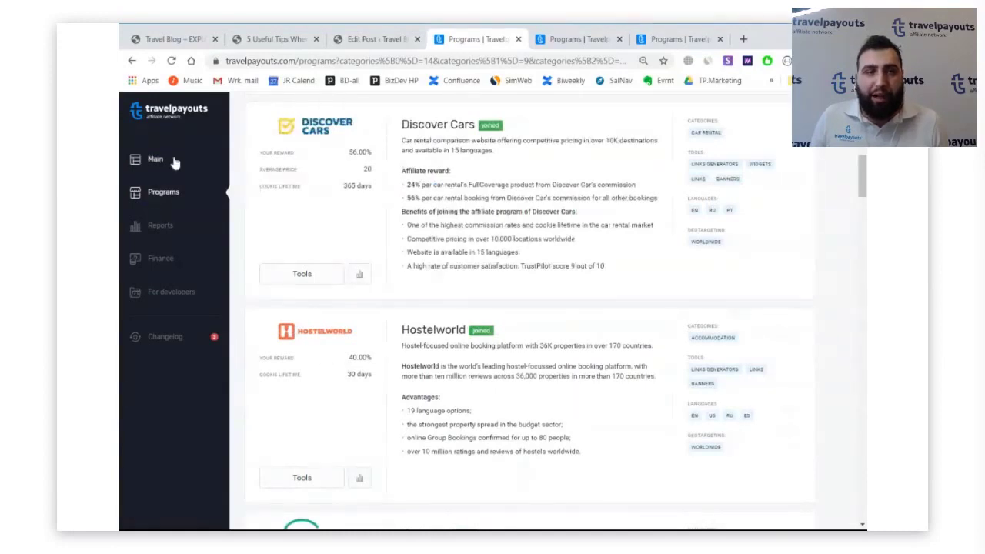
pyautogui.click(160, 225)
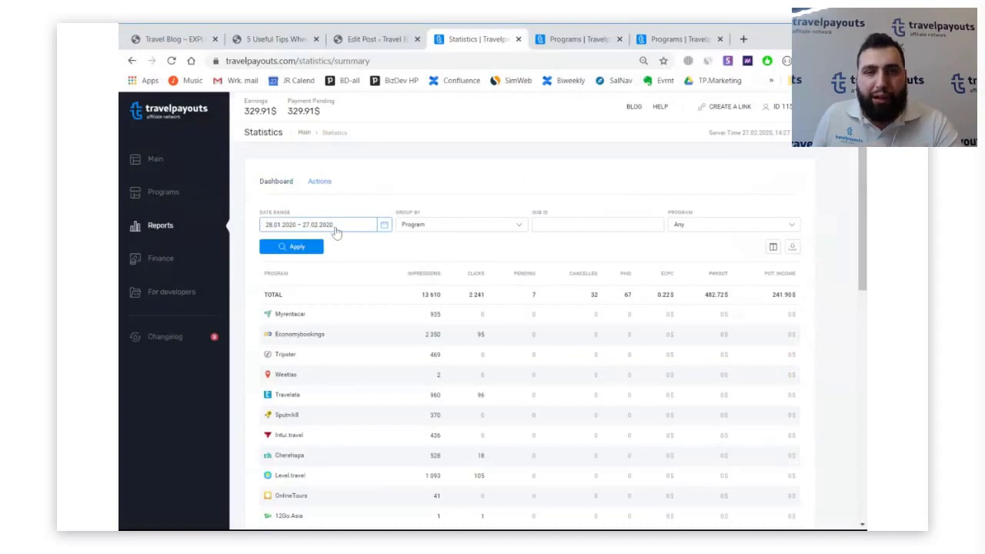
pyautogui.click(692, 224)
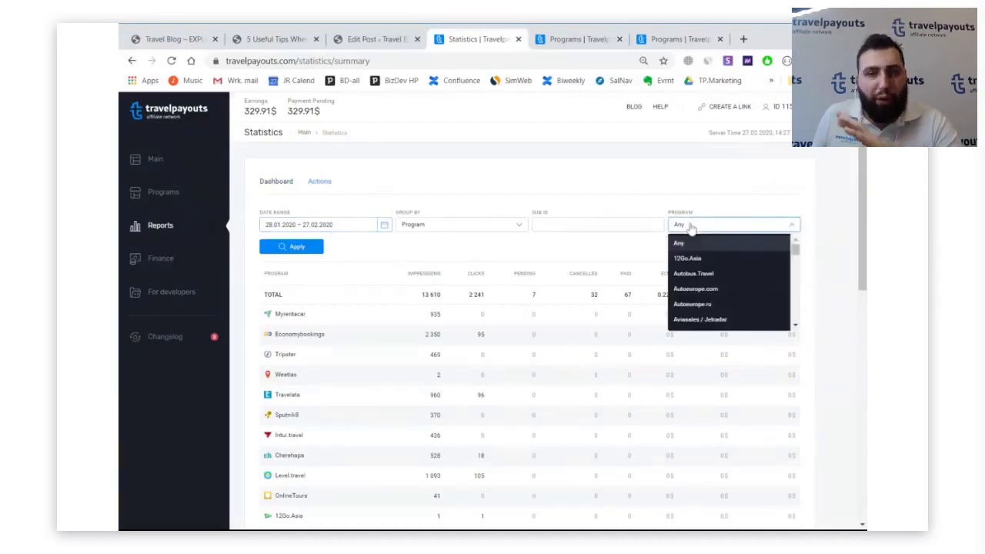
pyautogui.click(716, 181)
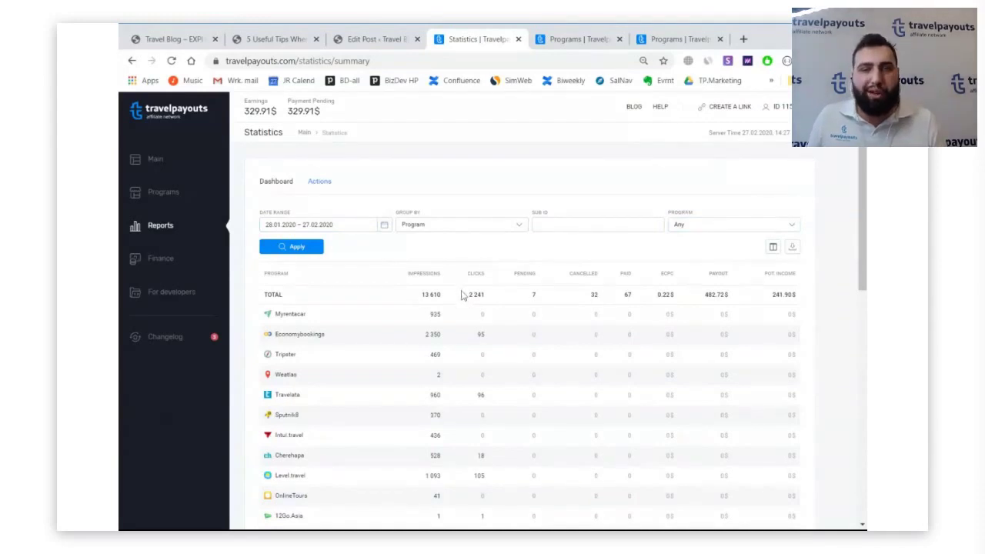
# - Scroll the per-program table of the 28.01–27.02.2020 report totalling 482.72$ payout
pyautogui.scroll(-1, 651, 320)
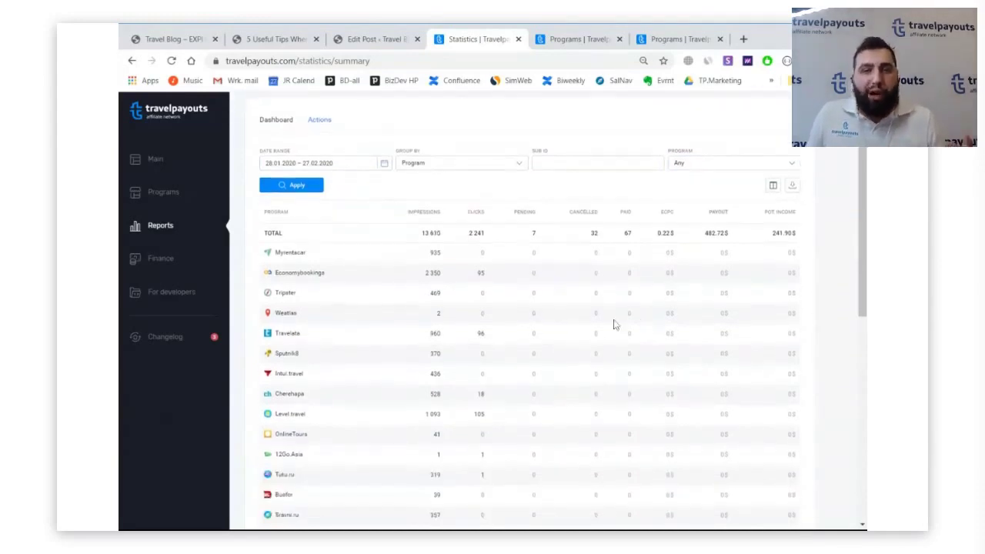
pyautogui.scroll(-4, 521, 270)
pyautogui.scroll(2, 520, 270)
pyautogui.scroll(1, 577, 288)
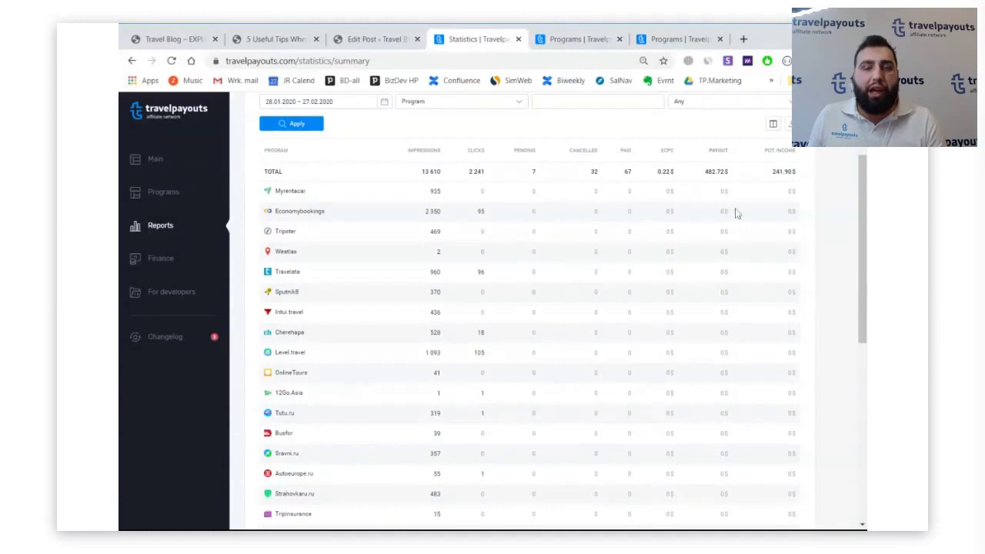
pyautogui.scroll(-4, 695, 270)
pyautogui.scroll(4, 531, 250)
pyautogui.scroll(-1, 472, 235)
pyautogui.scroll(1, 468, 241)
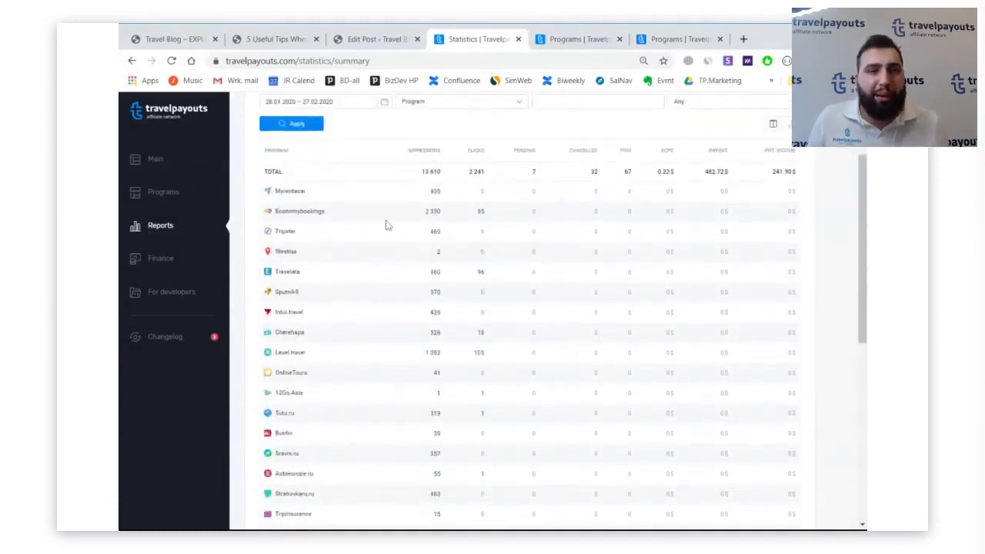
# - Open Economybookings' statistics and check its Group by options and Sub ID filter
pyautogui.click(306, 214)
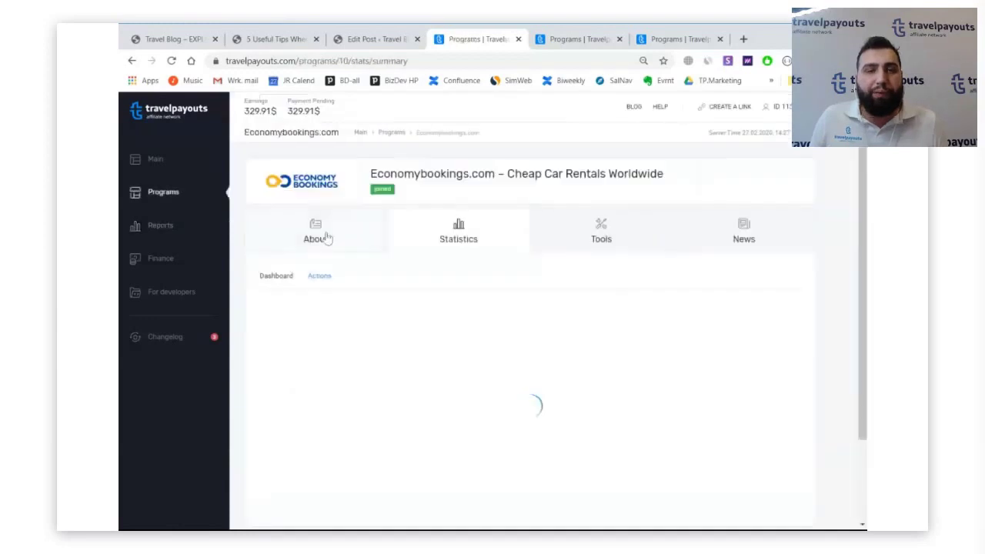
pyautogui.scroll(-2, 437, 266)
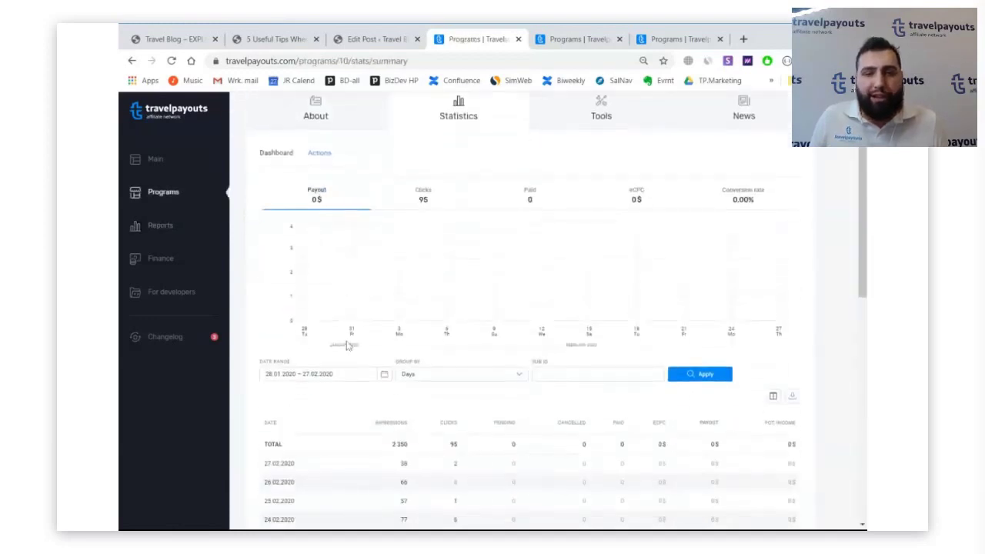
pyautogui.scroll(-1, 714, 332)
pyautogui.click(487, 312)
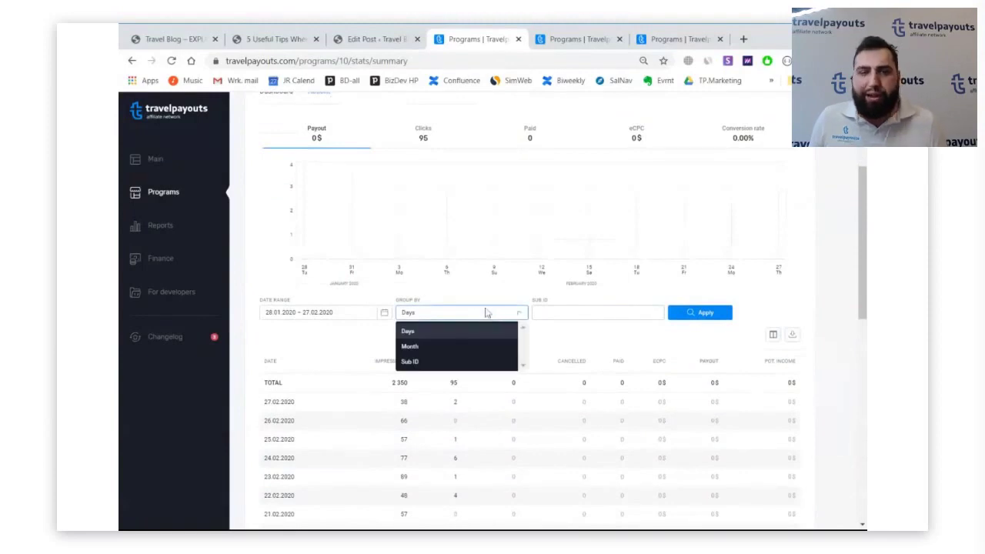
pyautogui.click(562, 313)
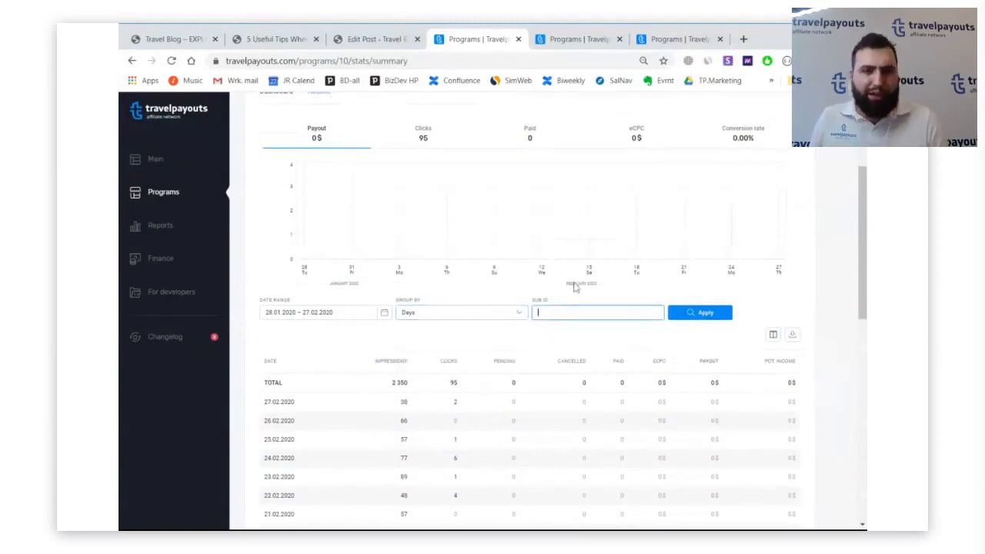
# - View Economybookings' empty actions list, then return to the all-programs summary
pyautogui.scroll(1, 566, 289)
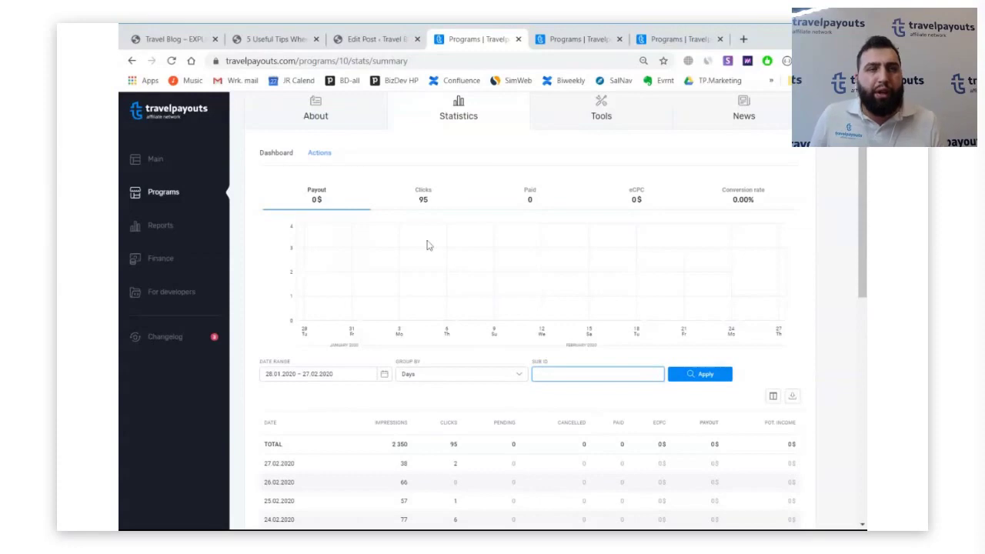
pyautogui.click(321, 156)
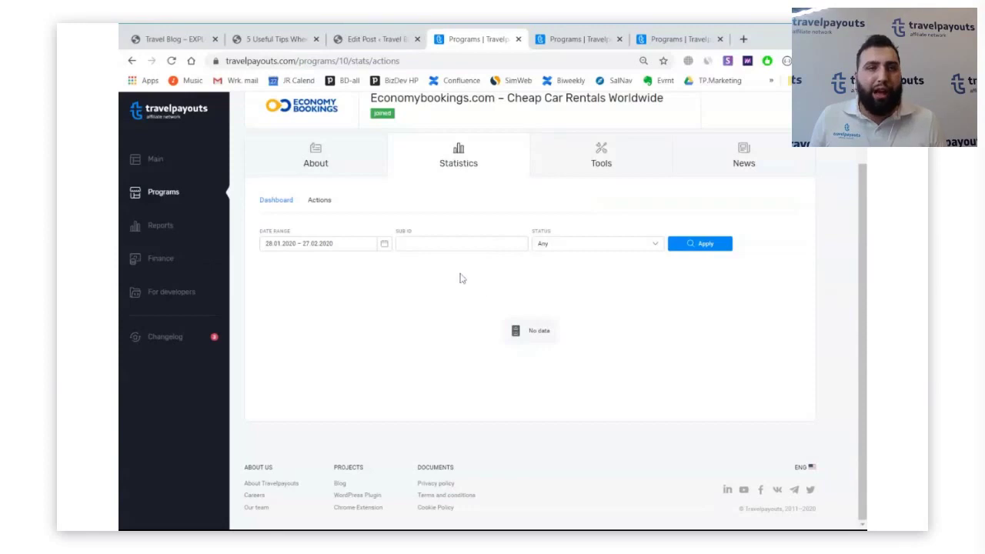
pyautogui.scroll(1, 456, 281)
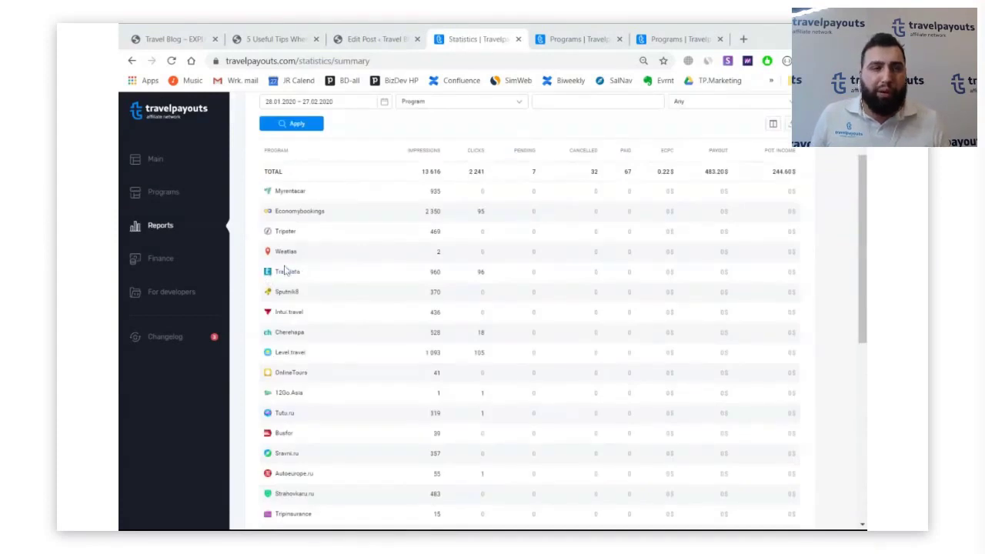
# - Open the Finance Balance and review its Program and Status filters, keeping status at Any
pyautogui.click(184, 263)
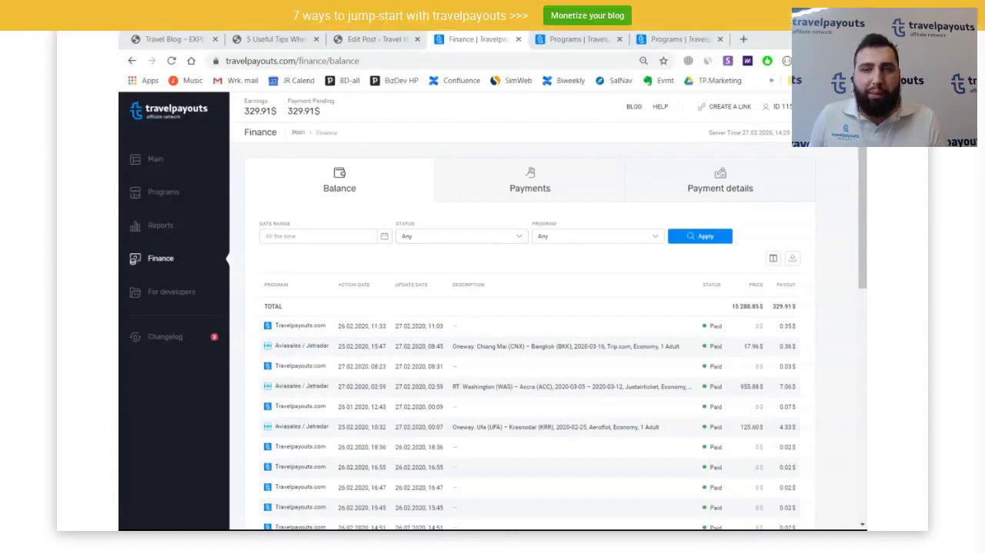
pyautogui.scroll(-1, 727, 381)
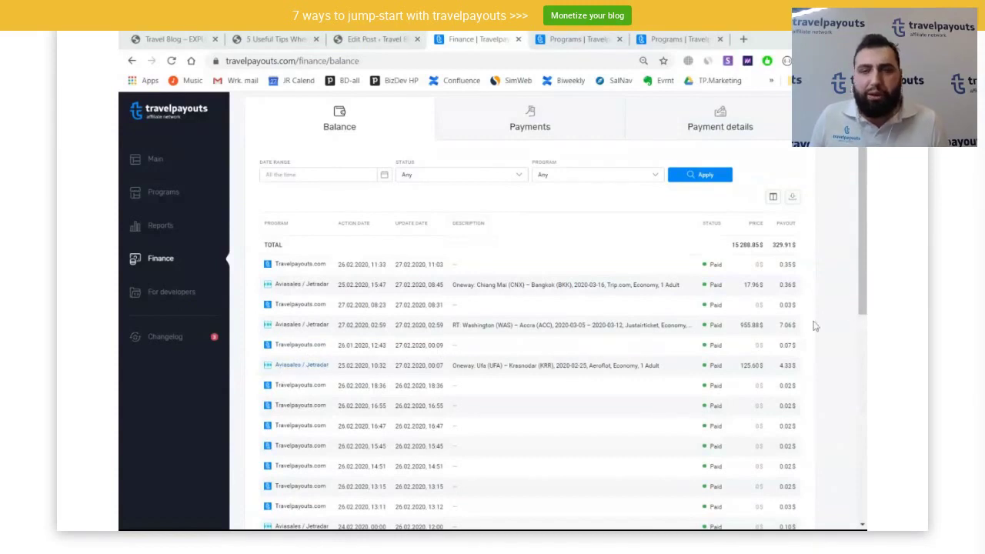
pyautogui.scroll(2, 467, 270)
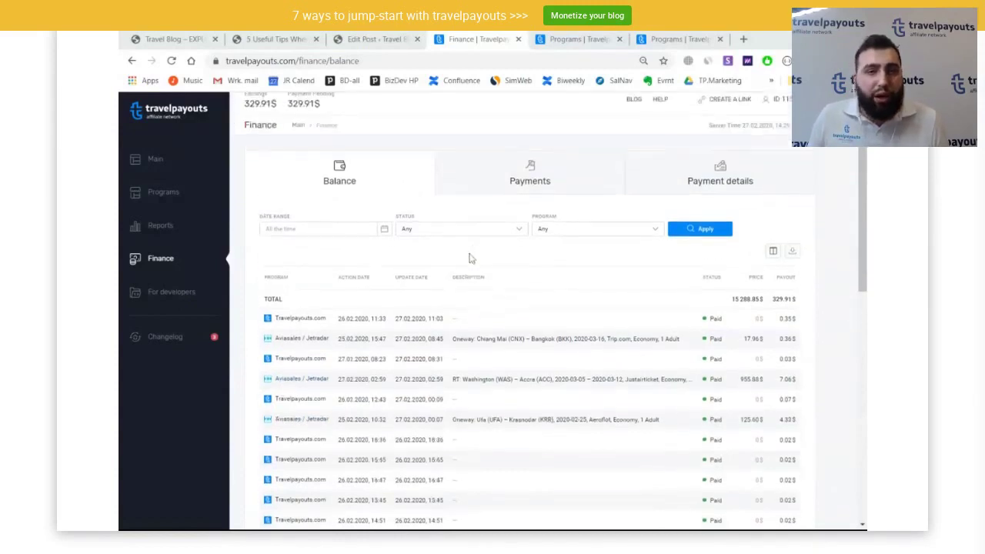
pyautogui.click(614, 242)
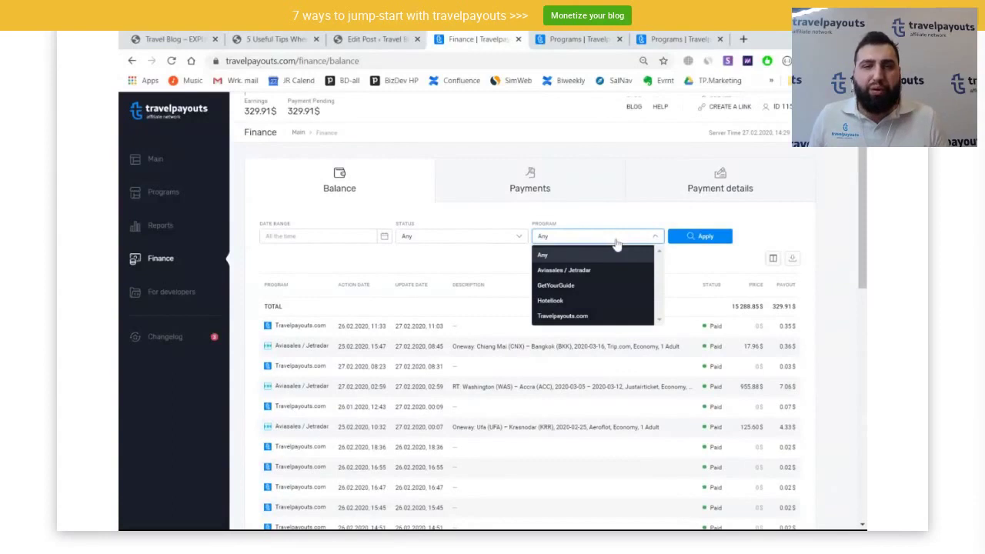
pyautogui.click(551, 222)
pyautogui.click(500, 238)
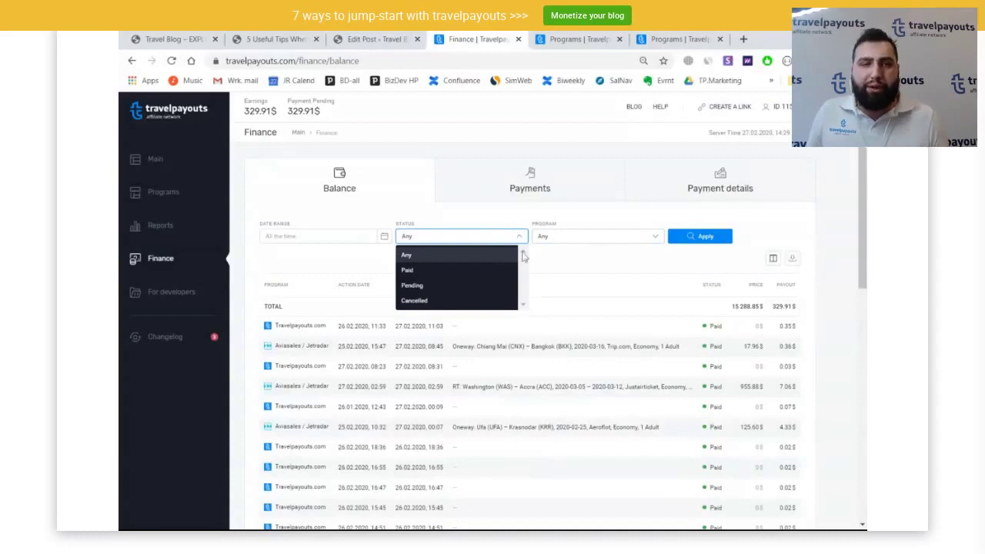
pyautogui.click(563, 282)
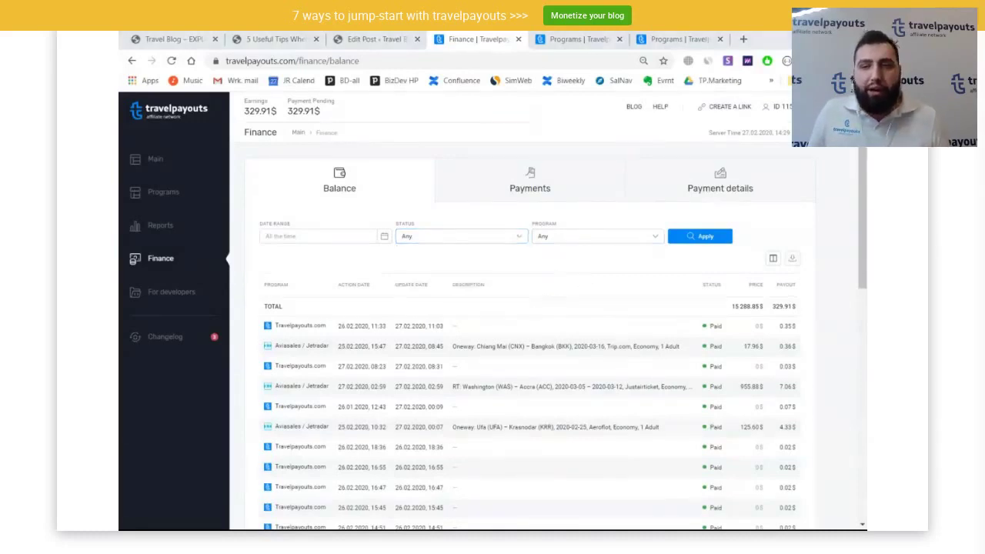
# - Browse the January 2020, December 2019 and October 2019 (30,484.21₽) payouts and their specification
pyautogui.click(549, 196)
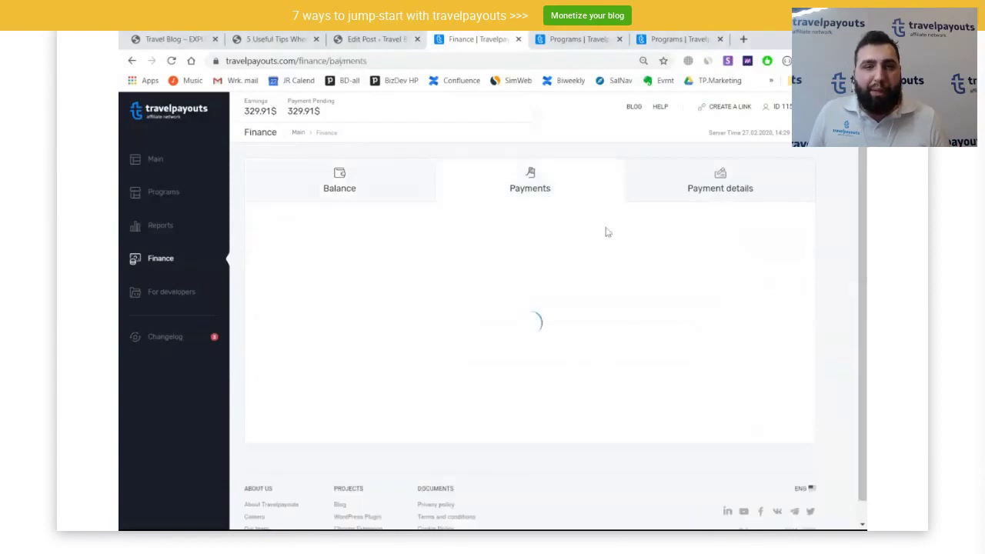
pyautogui.scroll(-1, 613, 257)
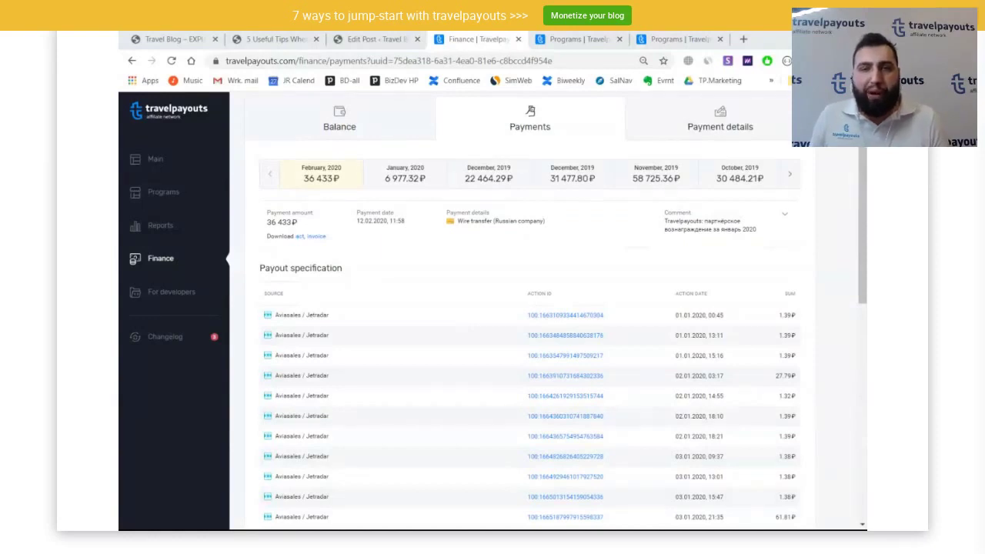
pyautogui.click(401, 177)
pyautogui.click(526, 179)
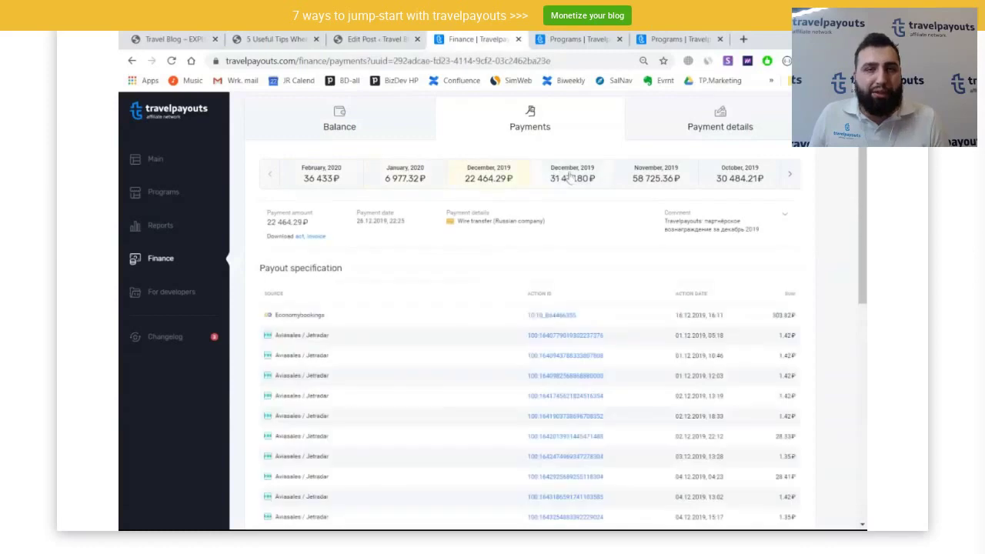
pyautogui.click(573, 178)
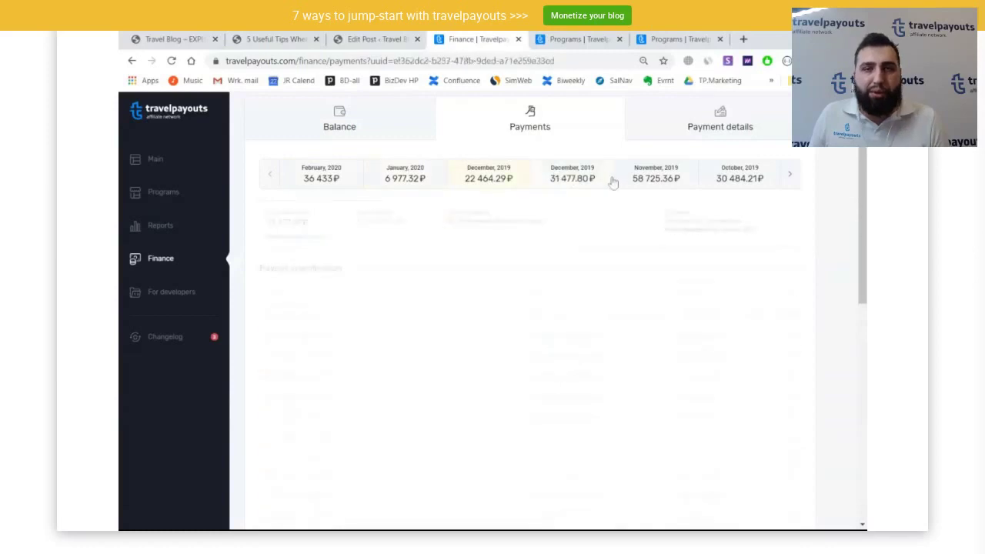
pyautogui.click(731, 181)
pyautogui.scroll(-2, 684, 192)
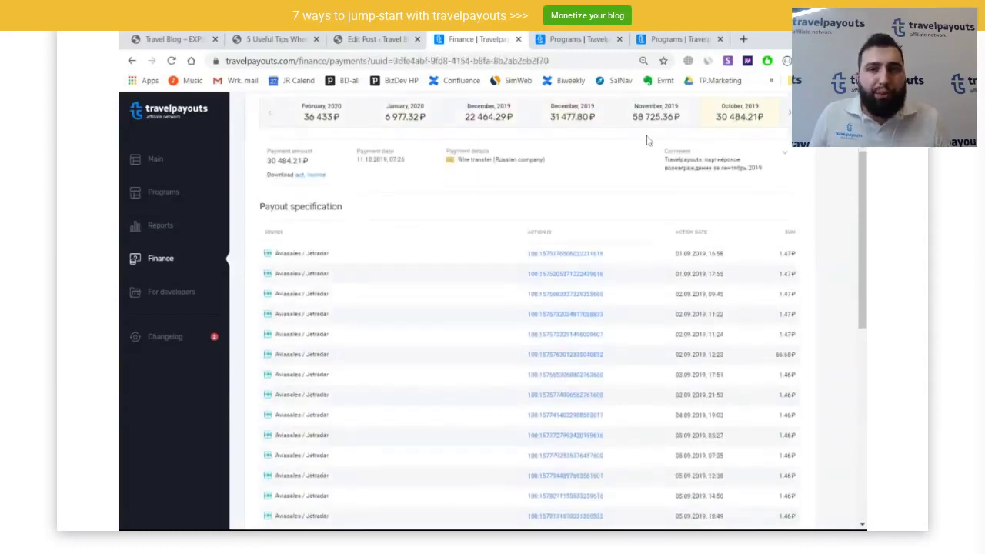
pyautogui.scroll(-2, 380, 241)
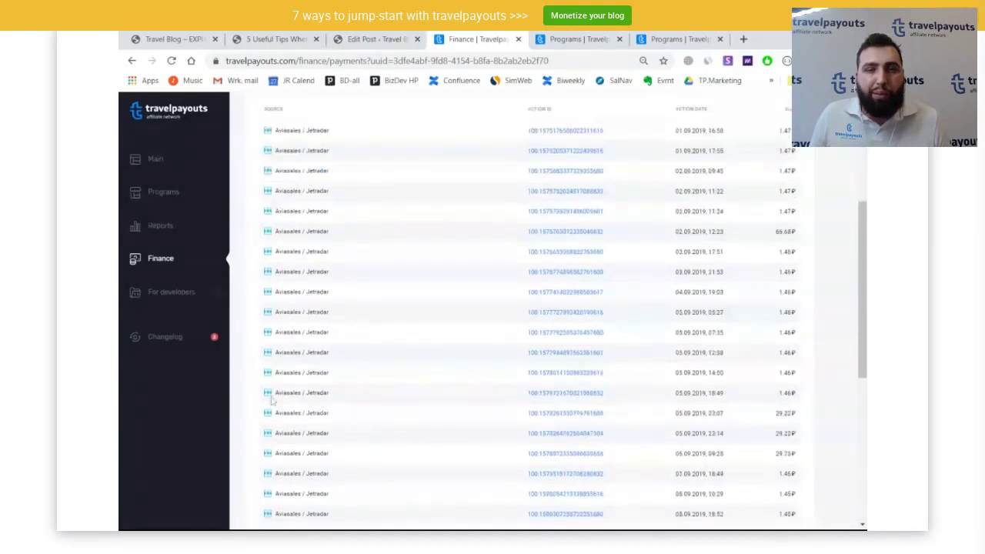
pyautogui.scroll(-3, 531, 369)
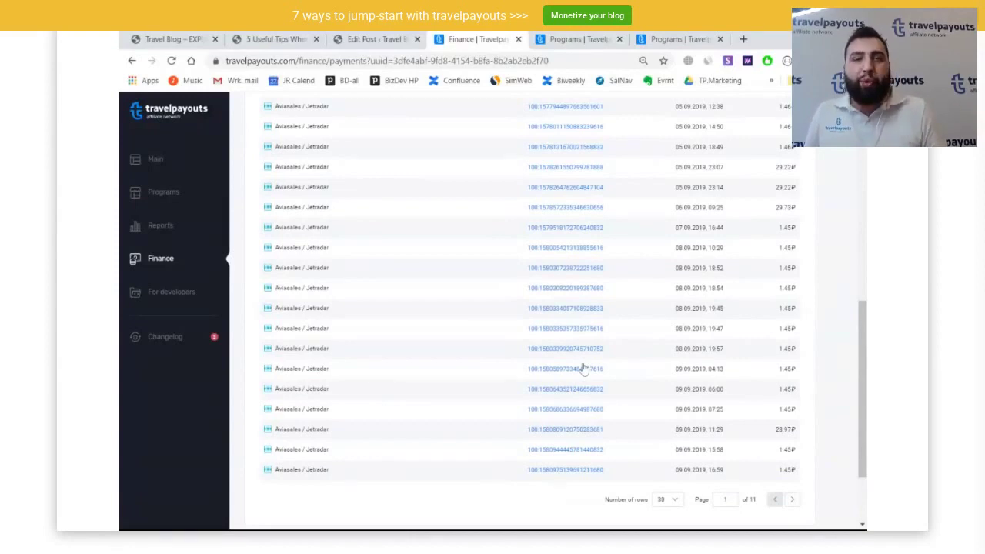
pyautogui.scroll(5, 584, 346)
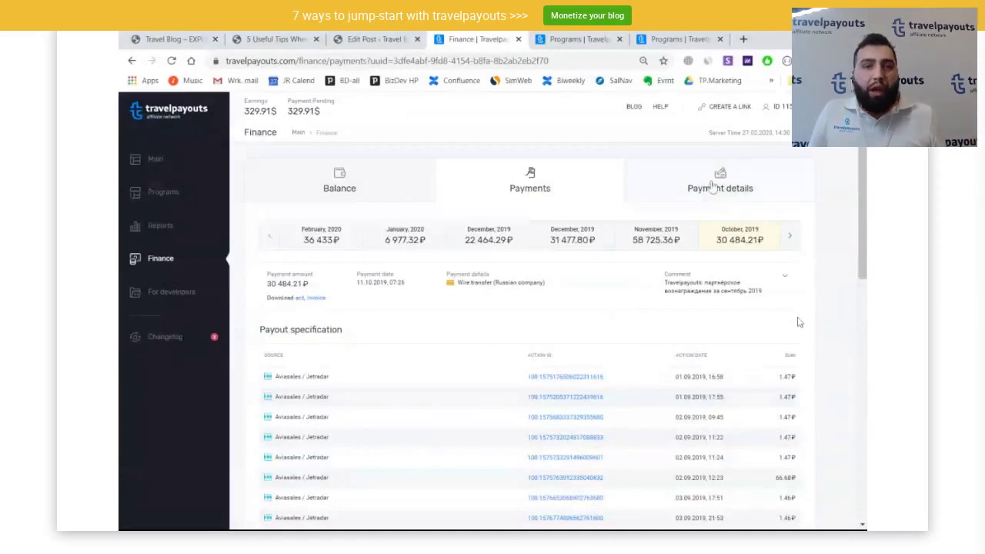
# - Open Payment details and start editing the PayPal payout method with 1000 USD minimum
pyautogui.click(682, 189)
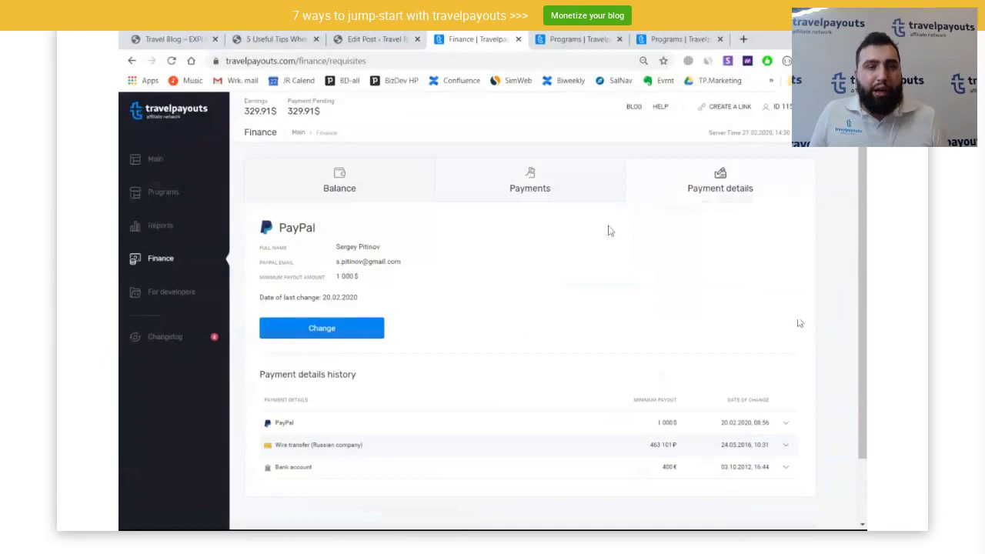
pyautogui.click(344, 330)
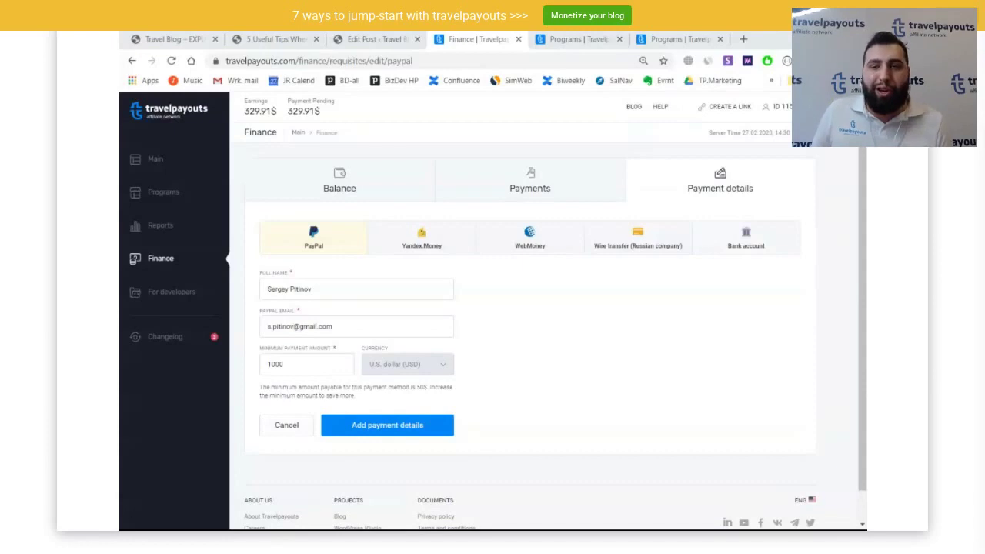
pyautogui.scroll(-1, 710, 325)
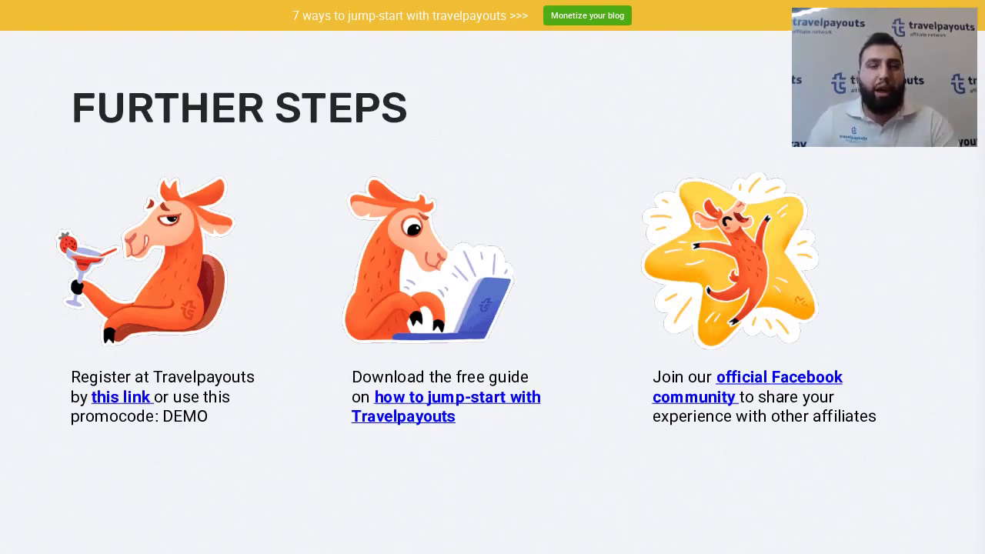
# - Advance the slides to the closing QUESTIONS? slide
pyautogui.press('Right')
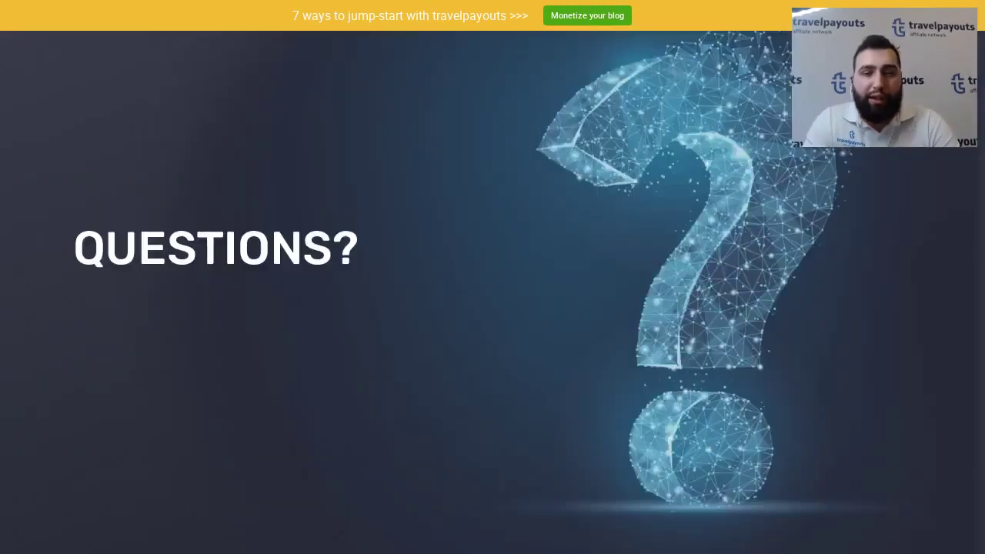